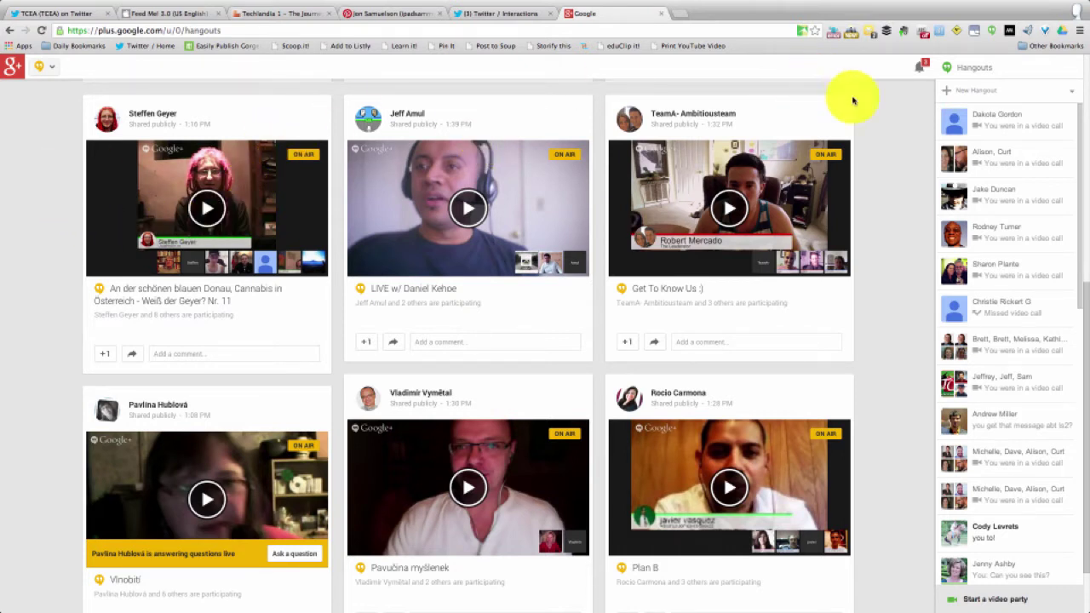
- Check which contacts and circles can be chosen for a new Hangout, and close the list without selecting anyone
{"action": "scroll", "coordinate": [881, 109], "scroll_direction": "up", "scroll_amount": 5}
{"action": "scroll", "coordinate": [882, 113], "scroll_direction": "down", "scroll_amount": 4}
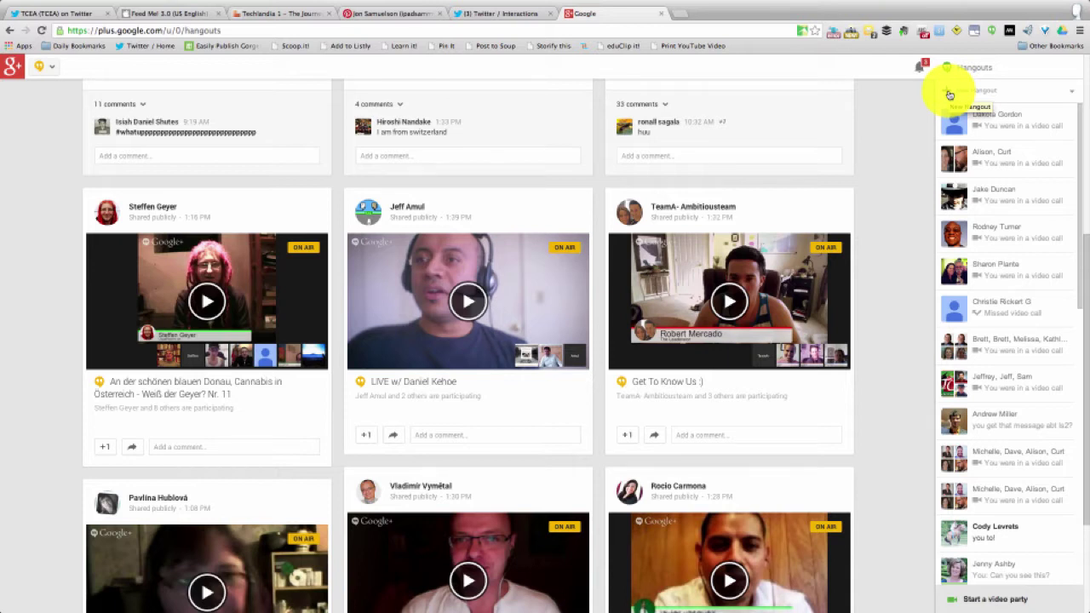
{"action": "left_click", "coordinate": [949, 93]}
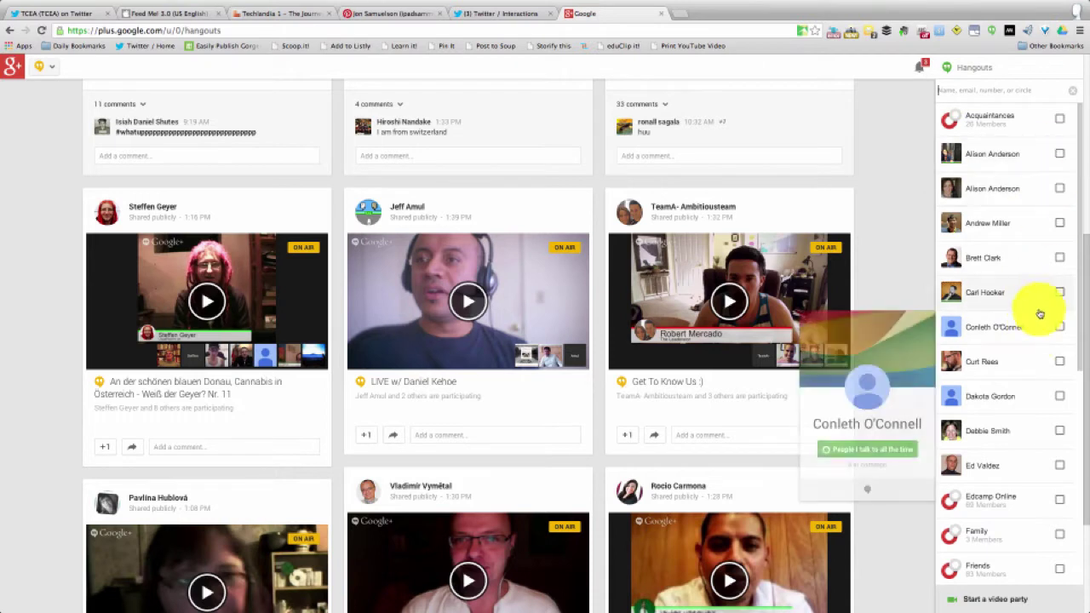
{"action": "left_click", "coordinate": [1074, 95]}
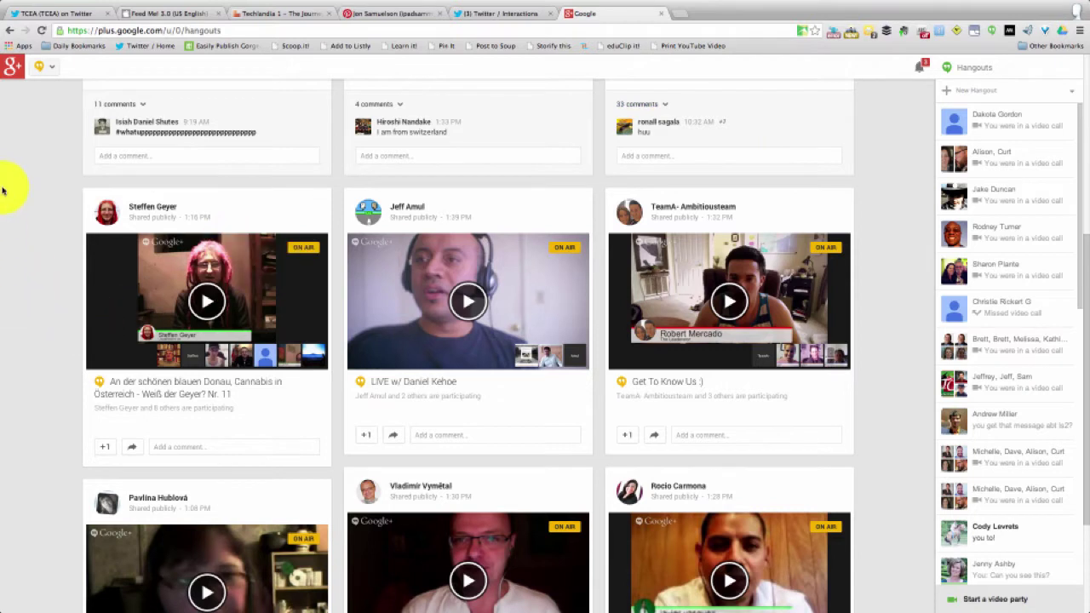
- Open the Hangouts On Air page from the Google+ navigation and browse the live broadcasts
{"action": "mouse_move", "coordinate": [51, 72]}
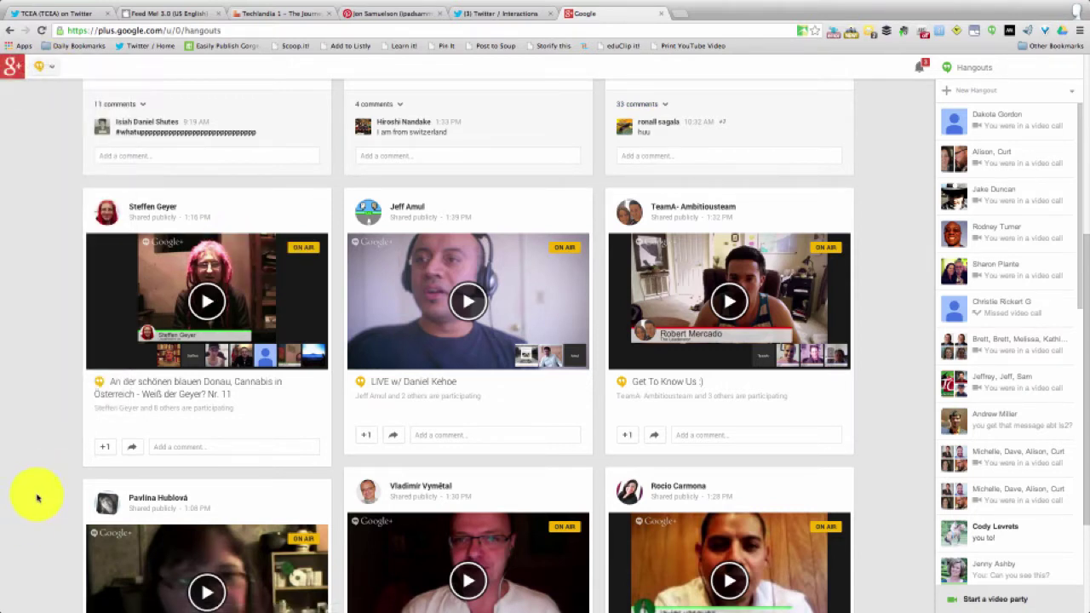
{"action": "mouse_move", "coordinate": [12, 64]}
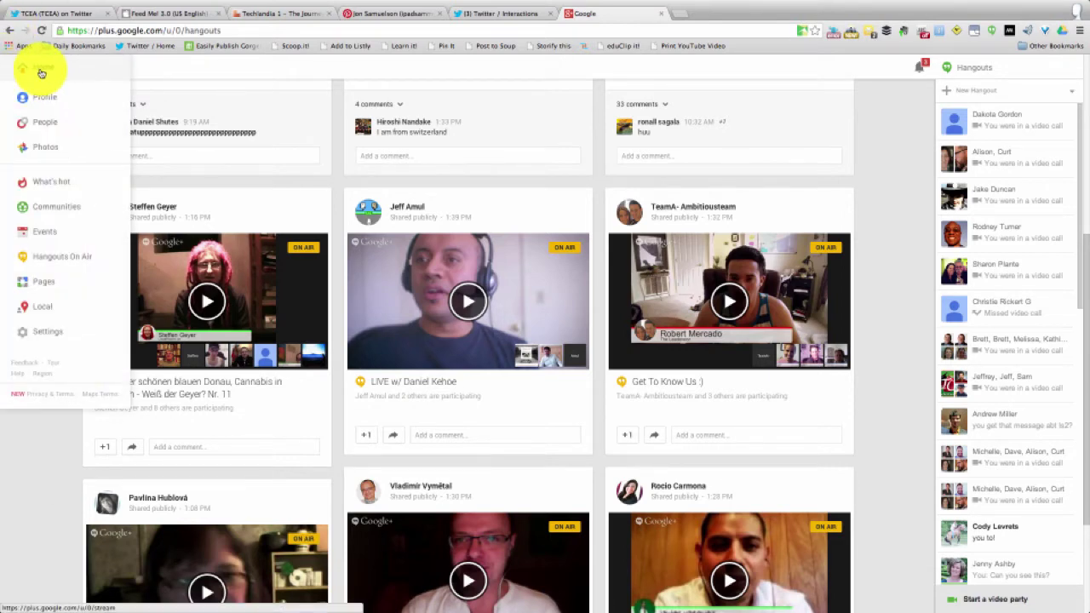
{"action": "left_click", "coordinate": [56, 258]}
{"action": "scroll", "coordinate": [315, 279], "scroll_direction": "down", "scroll_amount": 10}
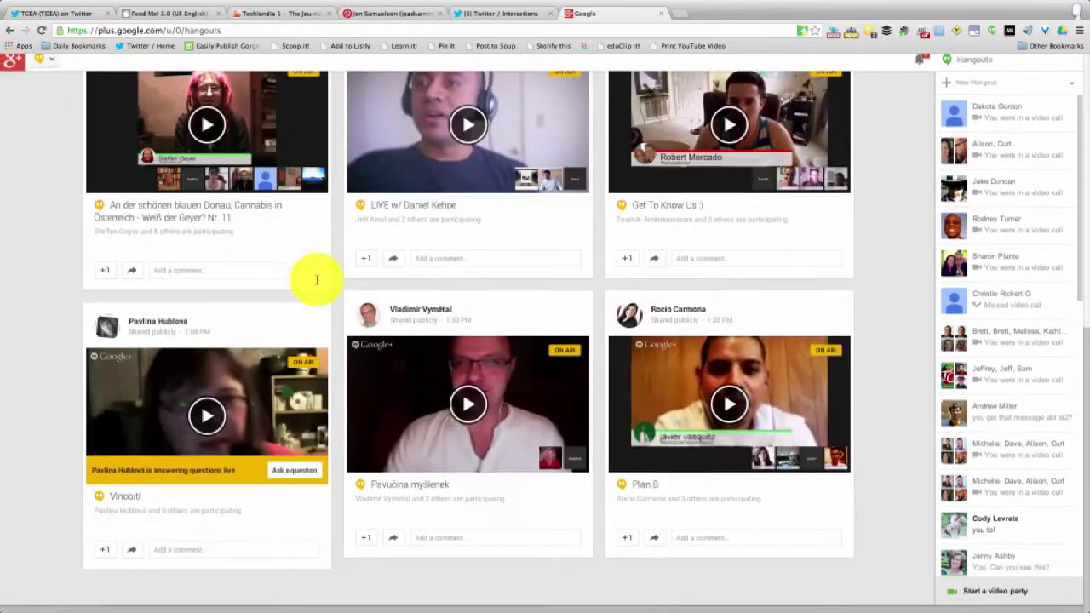
{"action": "scroll", "coordinate": [316, 279], "scroll_direction": "up", "scroll_amount": 1}
{"action": "scroll", "coordinate": [316, 281], "scroll_direction": "up", "scroll_amount": 1}
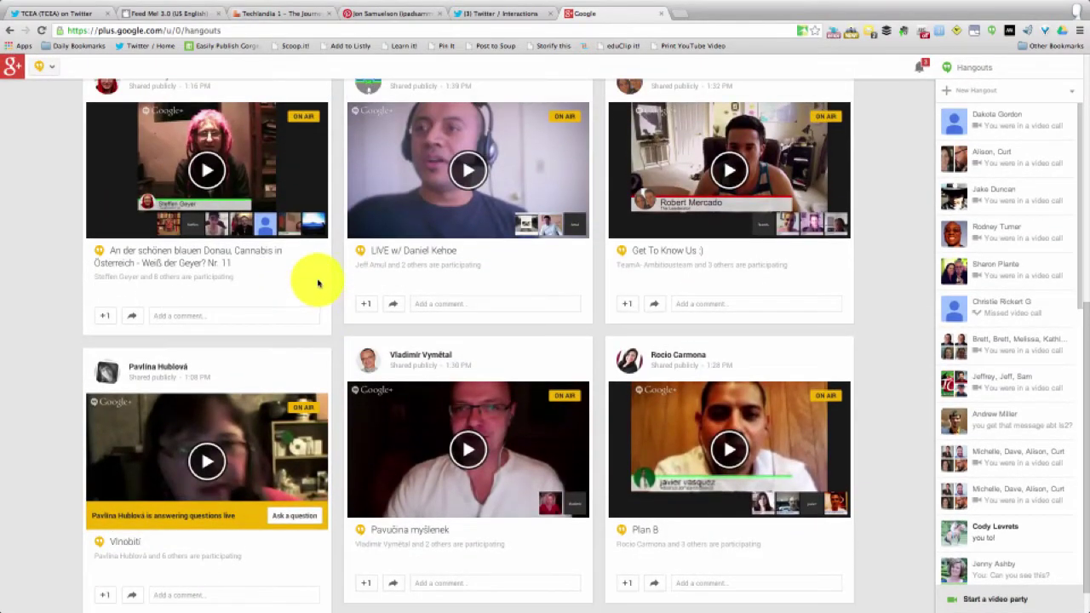
{"action": "scroll", "coordinate": [479, 292], "scroll_direction": "up", "scroll_amount": 8}
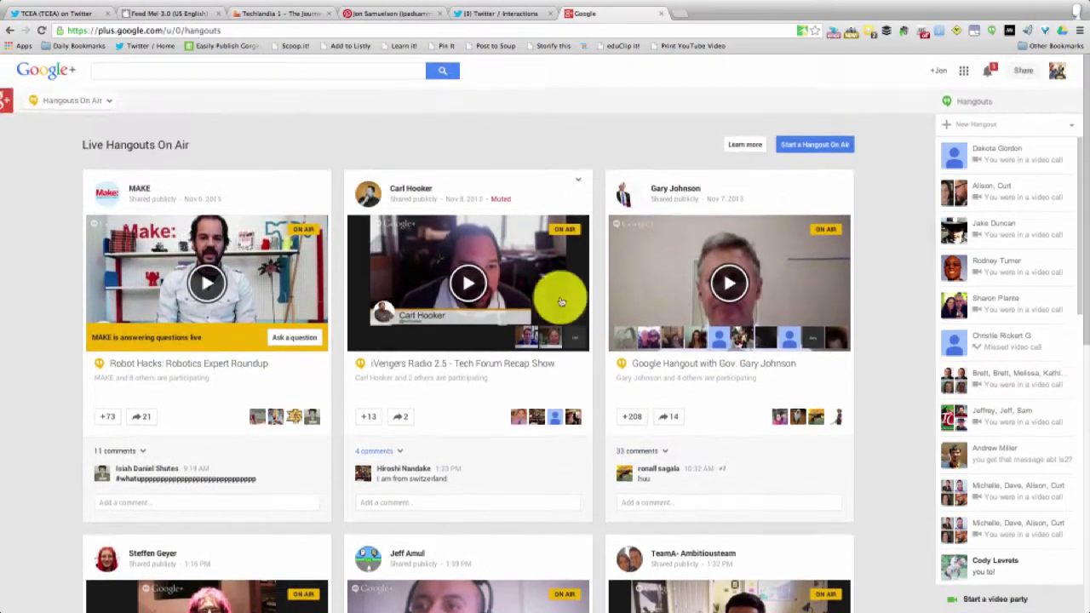
- Set up a new Hangout On Air named "Google Hangout on Air Tutorial"
{"action": "left_click", "coordinate": [809, 148]}
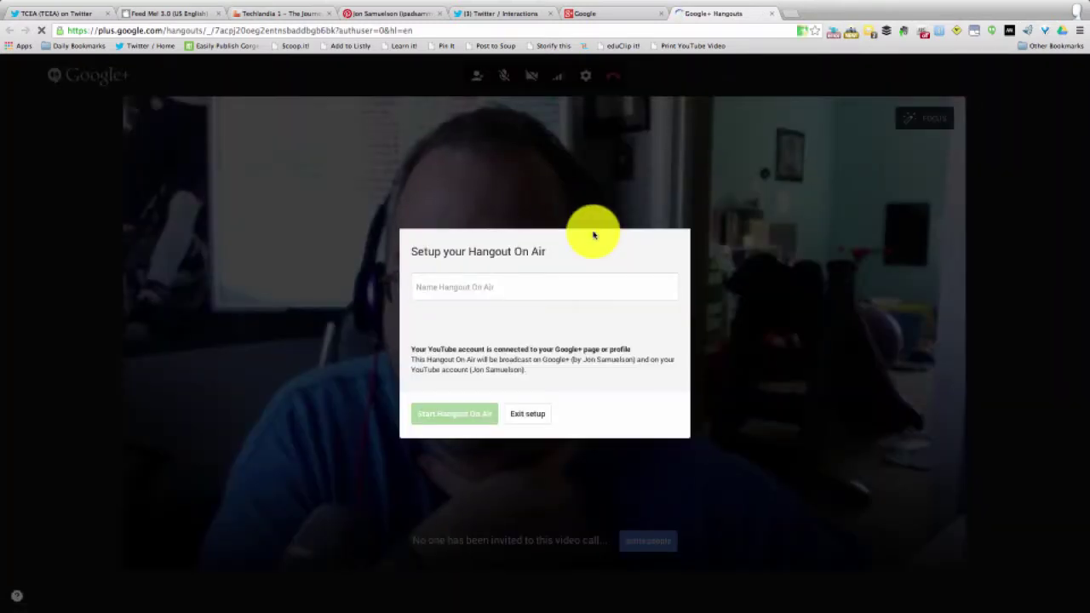
{"action": "left_click", "coordinate": [490, 287]}
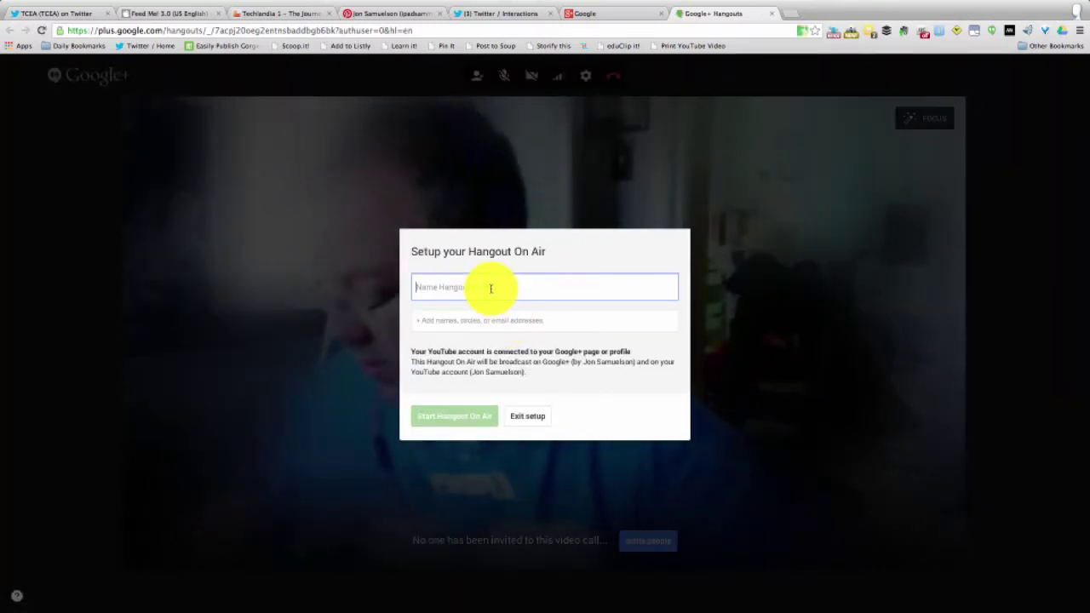
{"action": "type", "text": "Goo"}
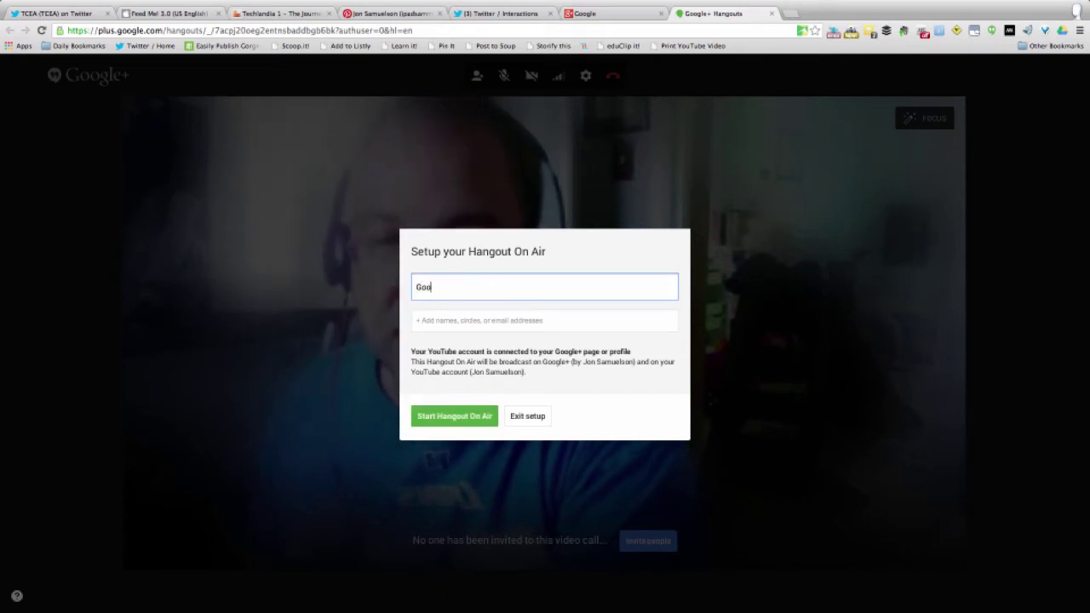
{"action": "type", "text": "gl"}
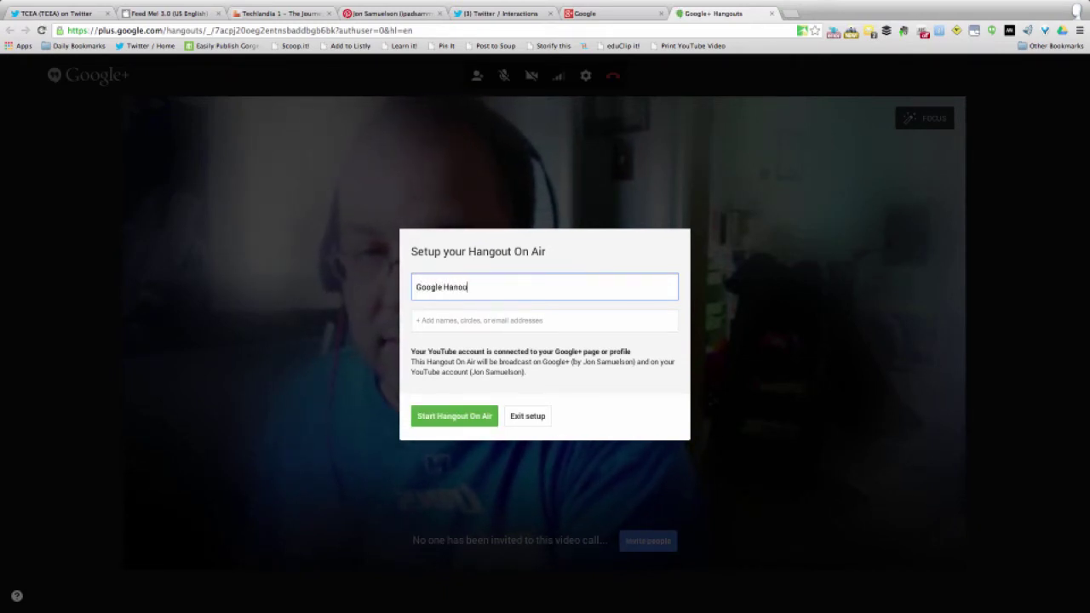
{"action": "type", "text": "e Hangout on Air Tutorial"}
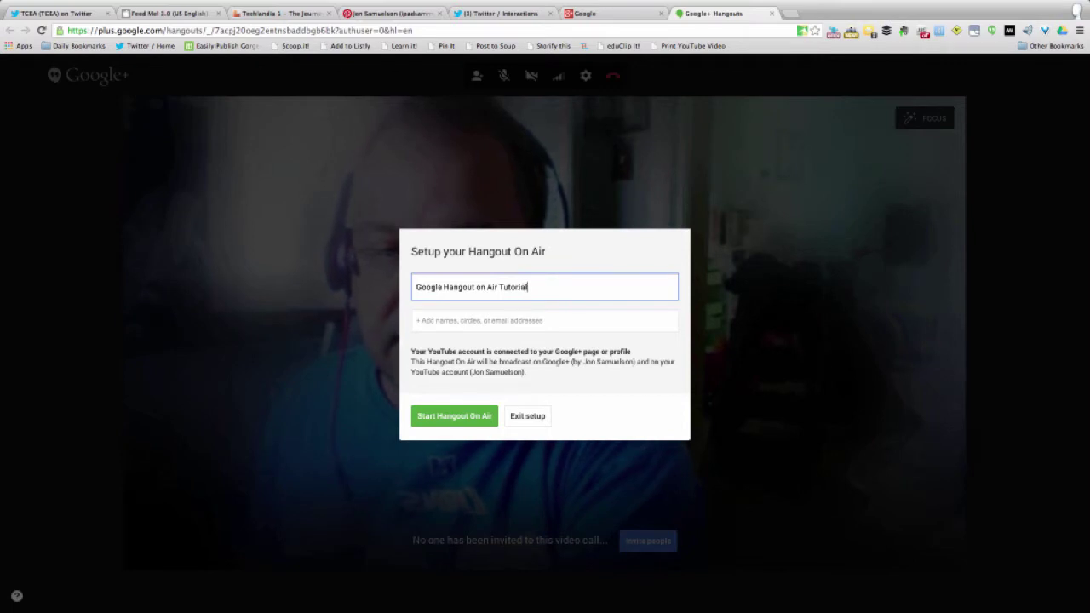
- Invite one contact to the Hangout On Air and start it
{"action": "key", "text": "Tab"}
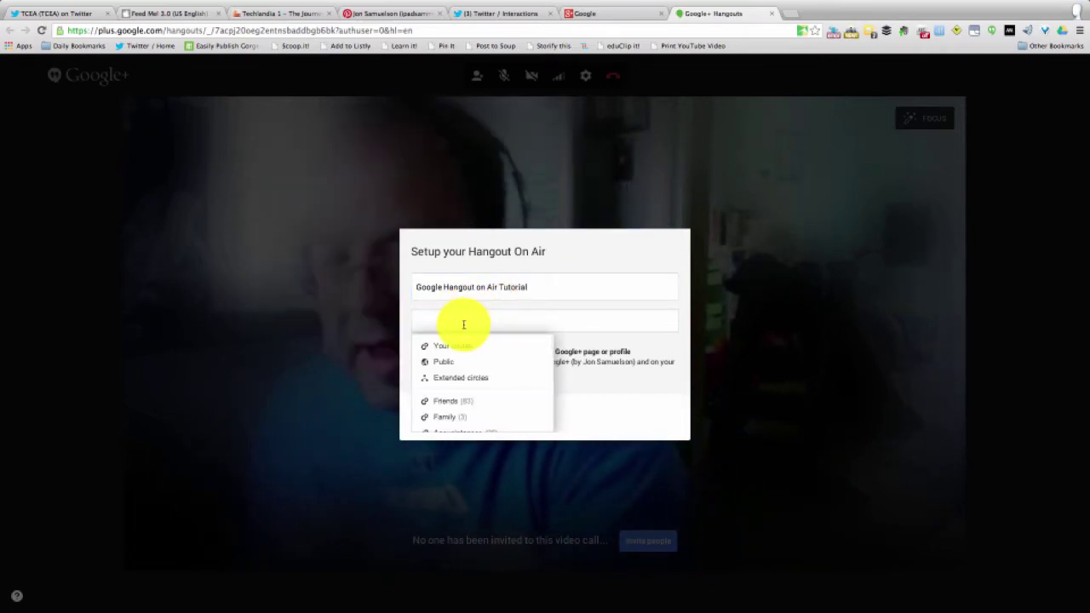
{"action": "type", "text": "al"}
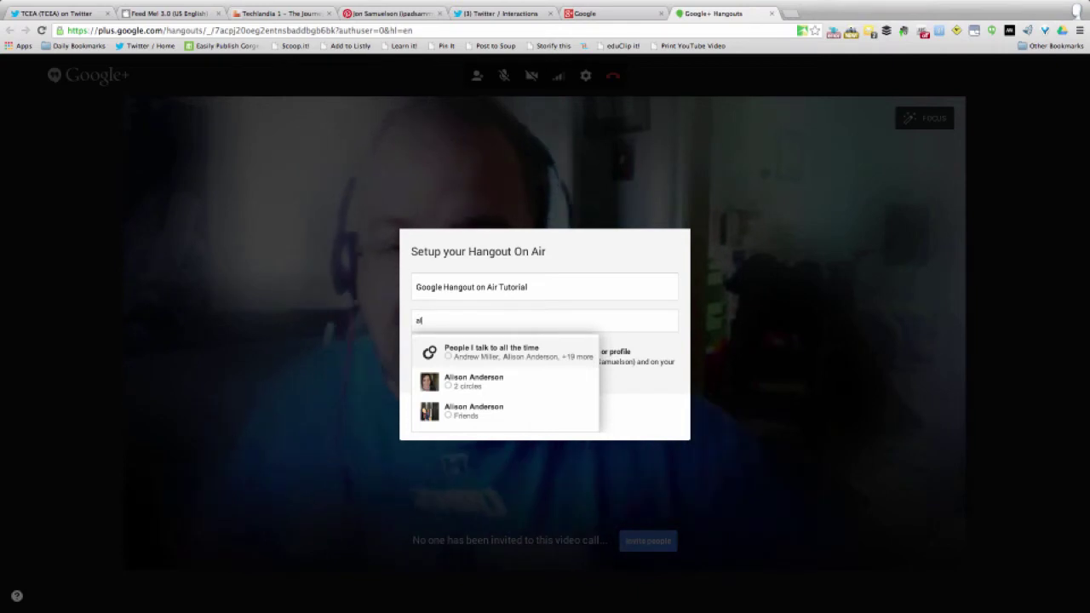
{"action": "left_click", "coordinate": [489, 382]}
{"action": "left_click", "coordinate": [620, 389]}
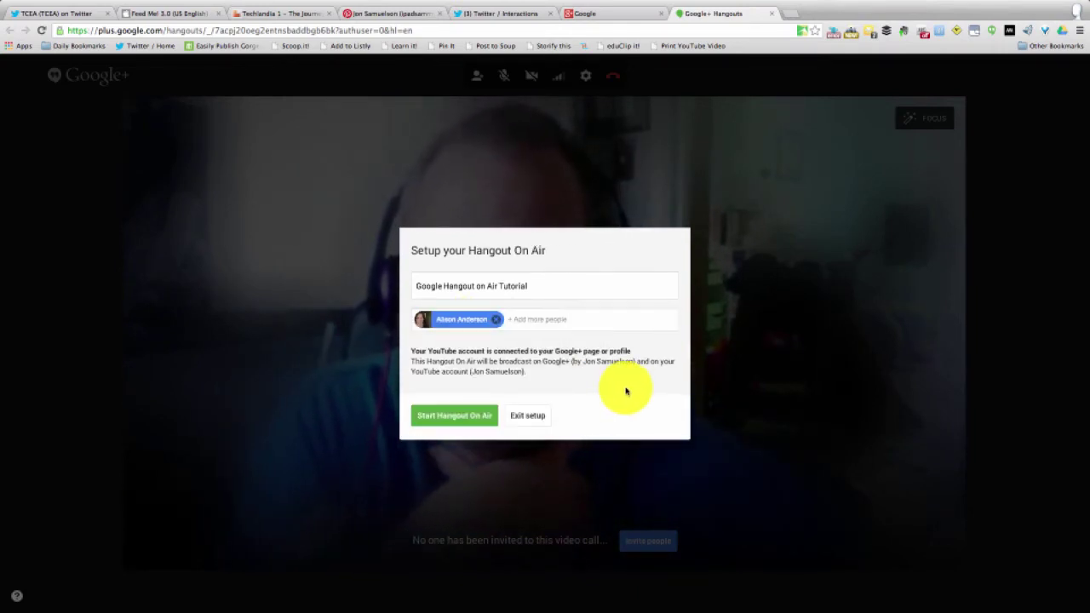
{"action": "left_click", "coordinate": [458, 421]}
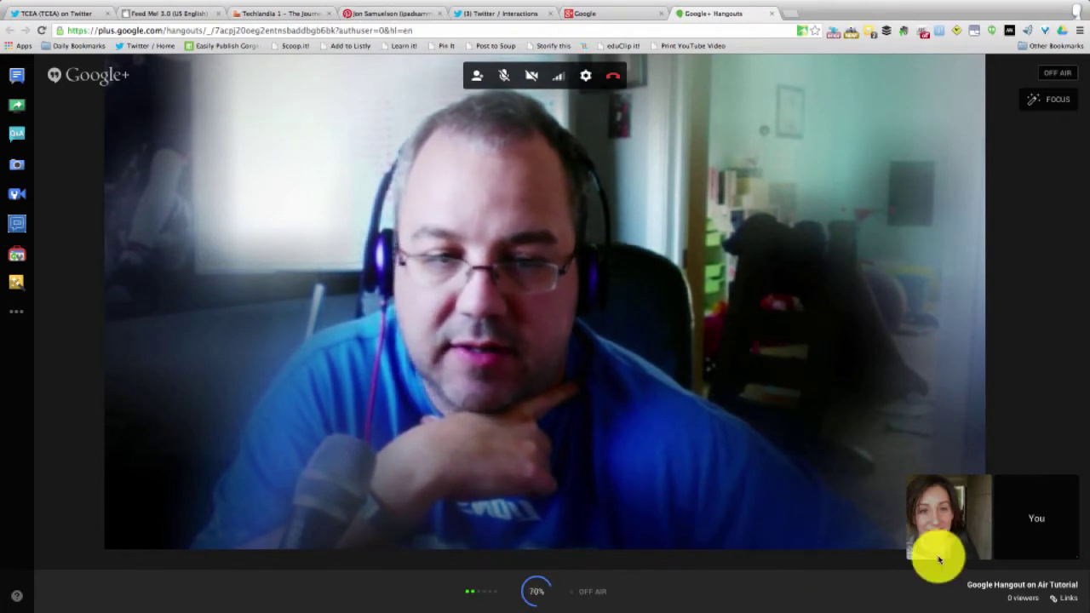
{"action": "mouse_move", "coordinate": [958, 523]}
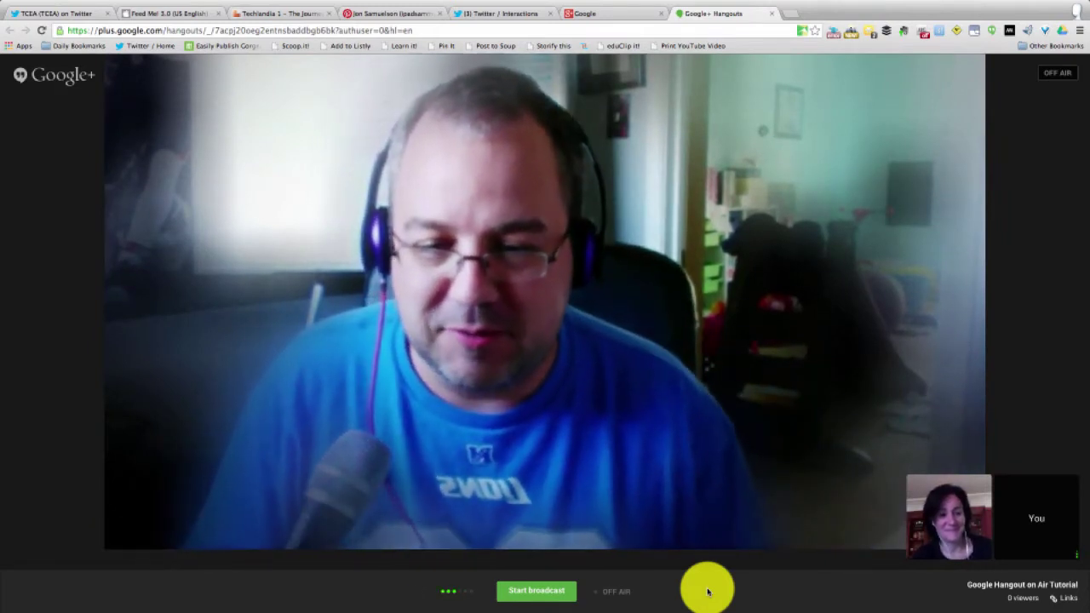
- Open the group chat and send a short greeting to the invited participant
{"action": "mouse_move", "coordinate": [258, 438]}
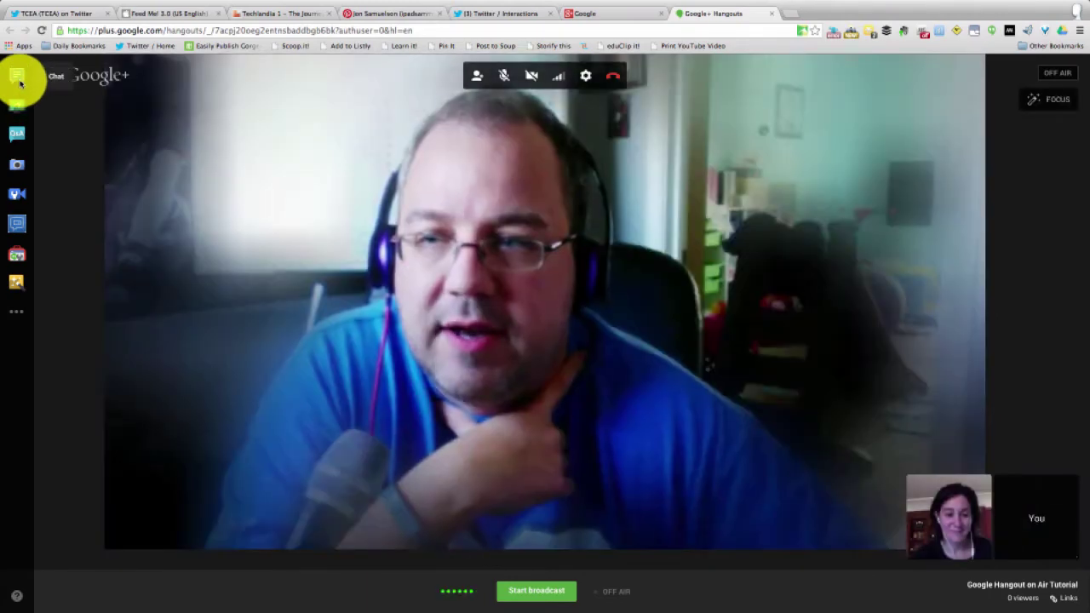
{"action": "left_click", "coordinate": [17, 80]}
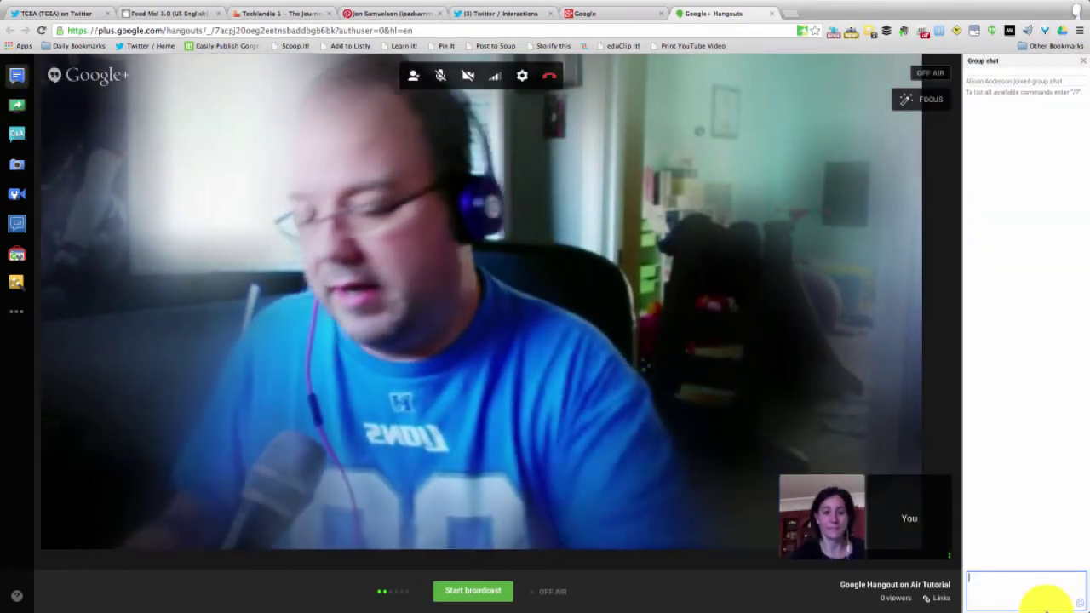
{"action": "type", "text": "hey a"}
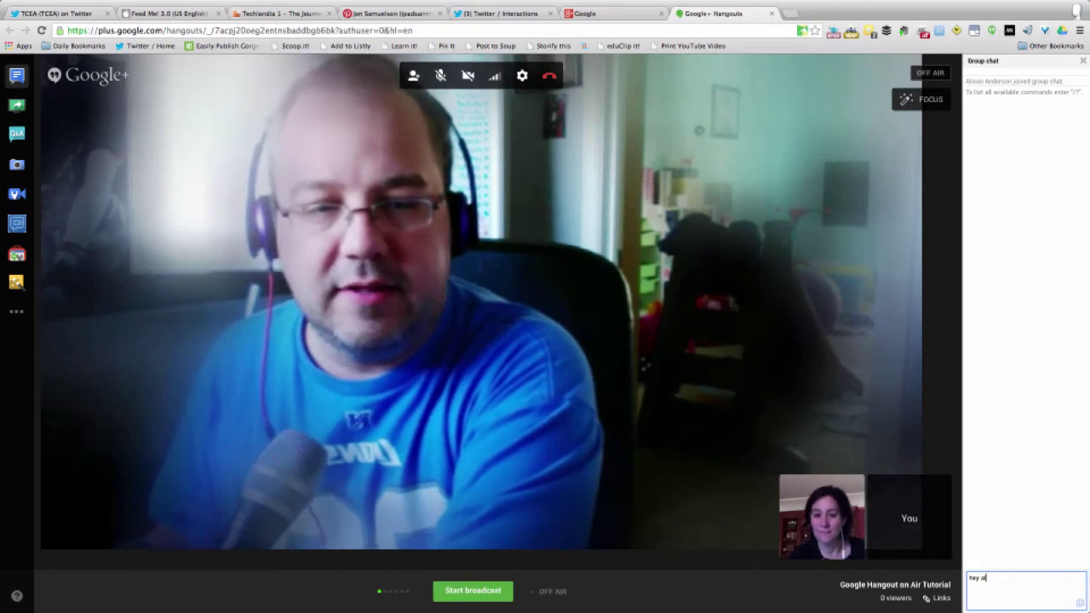
{"action": "type", "text": "lison"}
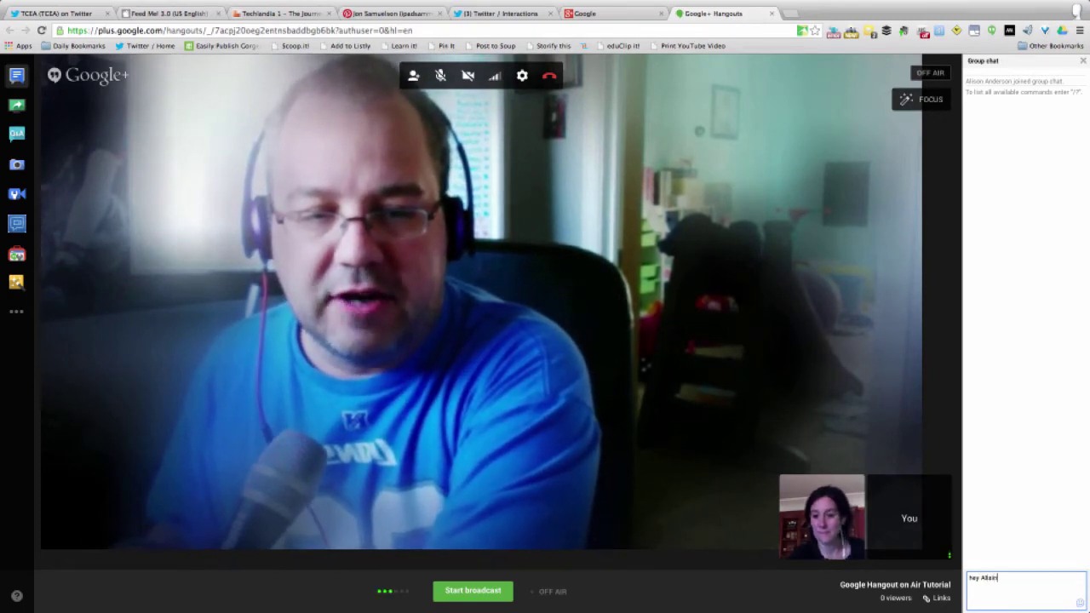
{"action": "key", "text": "Return"}
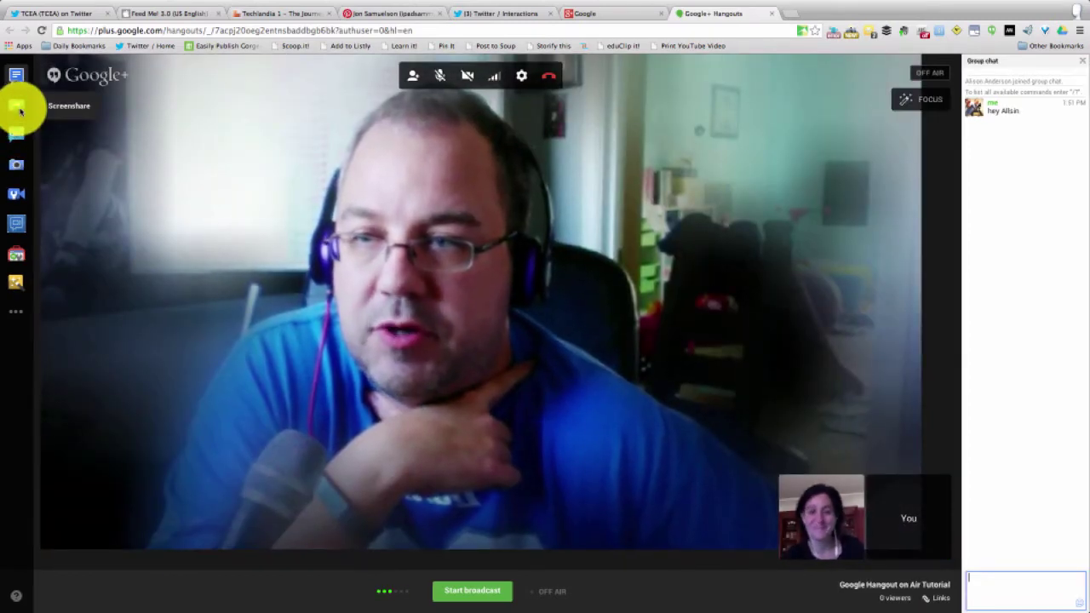
- Check which windows can be screenshared in the video call, and cancel without sharing
{"action": "left_click", "coordinate": [17, 106]}
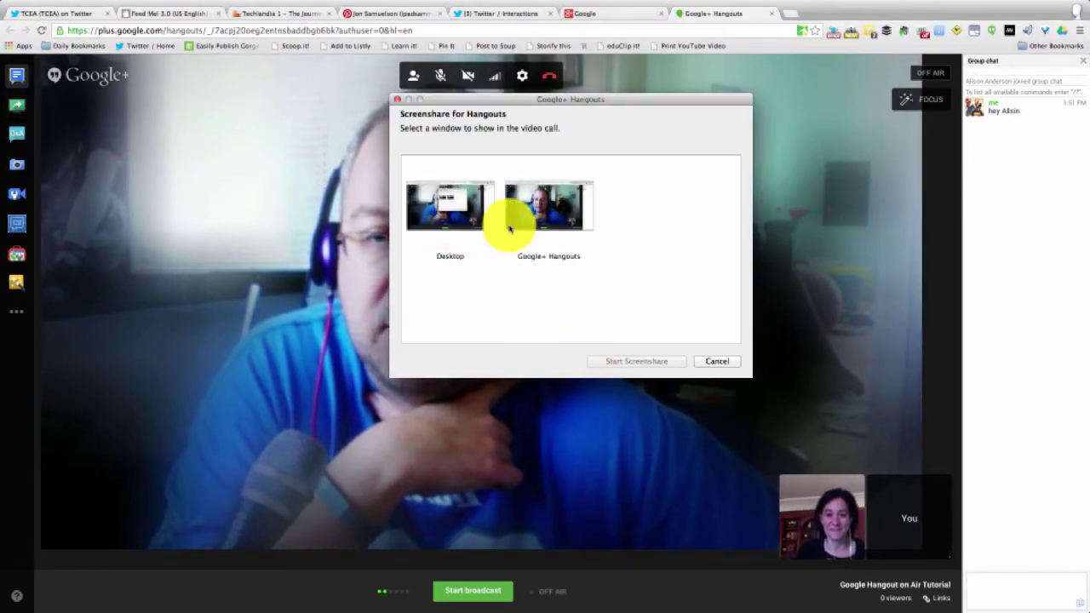
{"action": "left_click", "coordinate": [715, 362]}
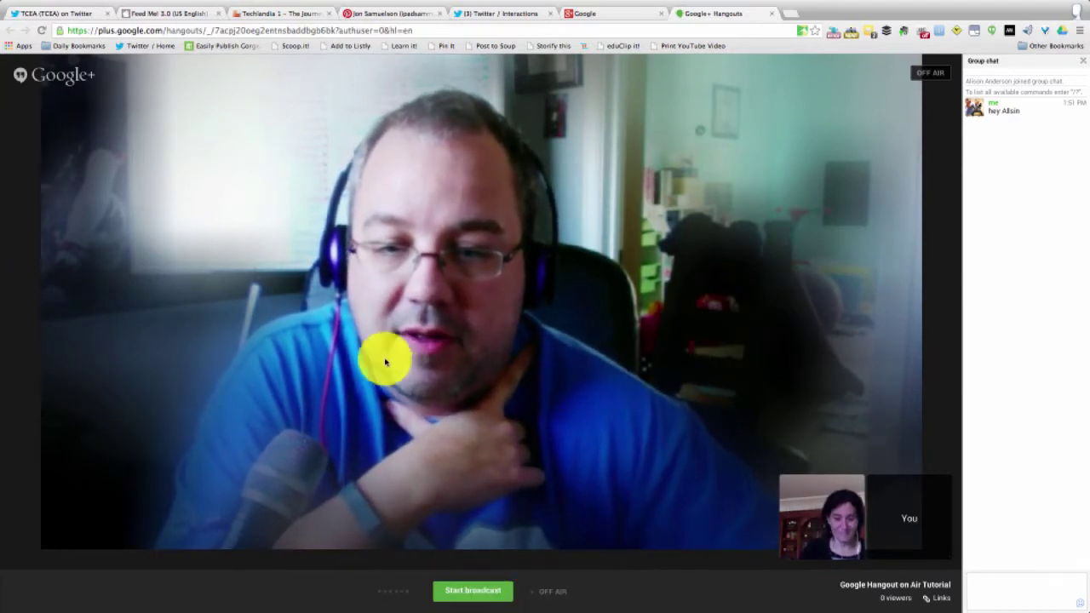
- Start the live broadcast of the hangout and confirm going on air
{"action": "left_click", "coordinate": [474, 597]}
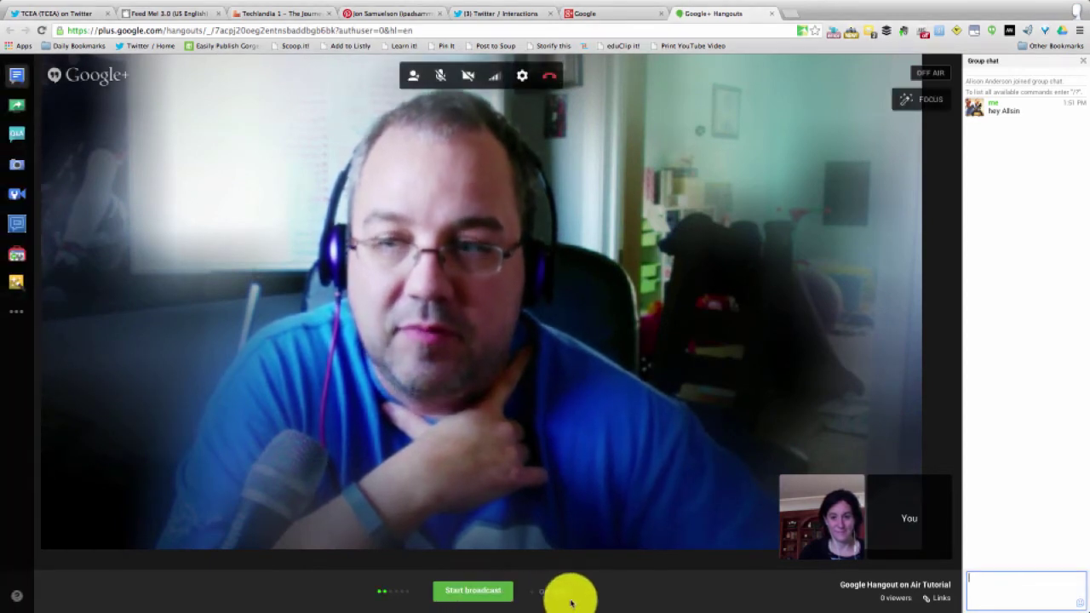
{"action": "left_click", "coordinate": [488, 595]}
{"action": "left_click", "coordinate": [422, 364]}
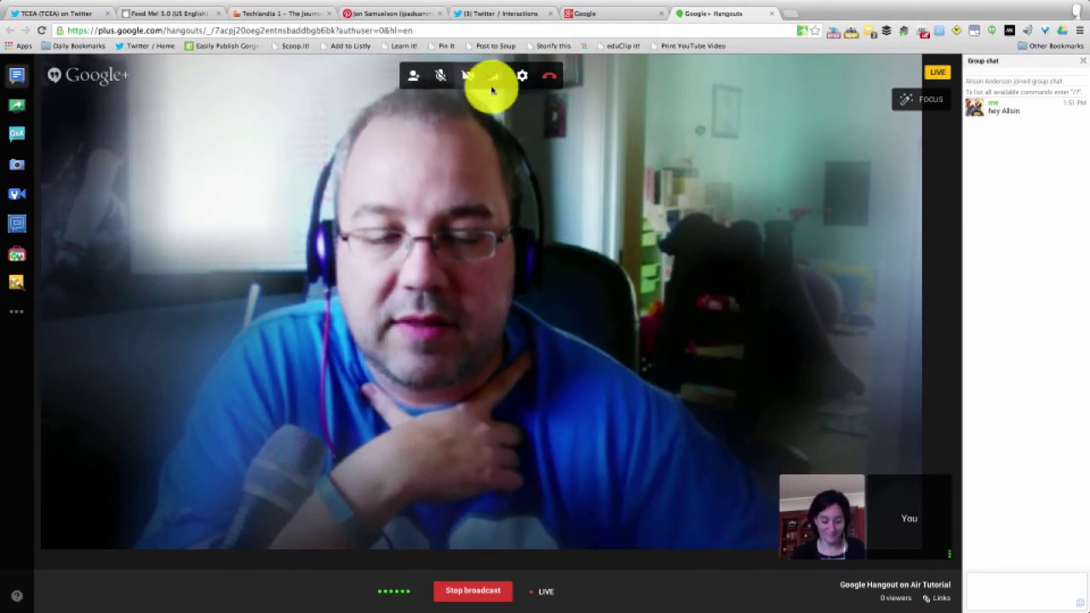
- Show the broadcast's links and copy the Event Page address
{"action": "left_click", "coordinate": [943, 600]}
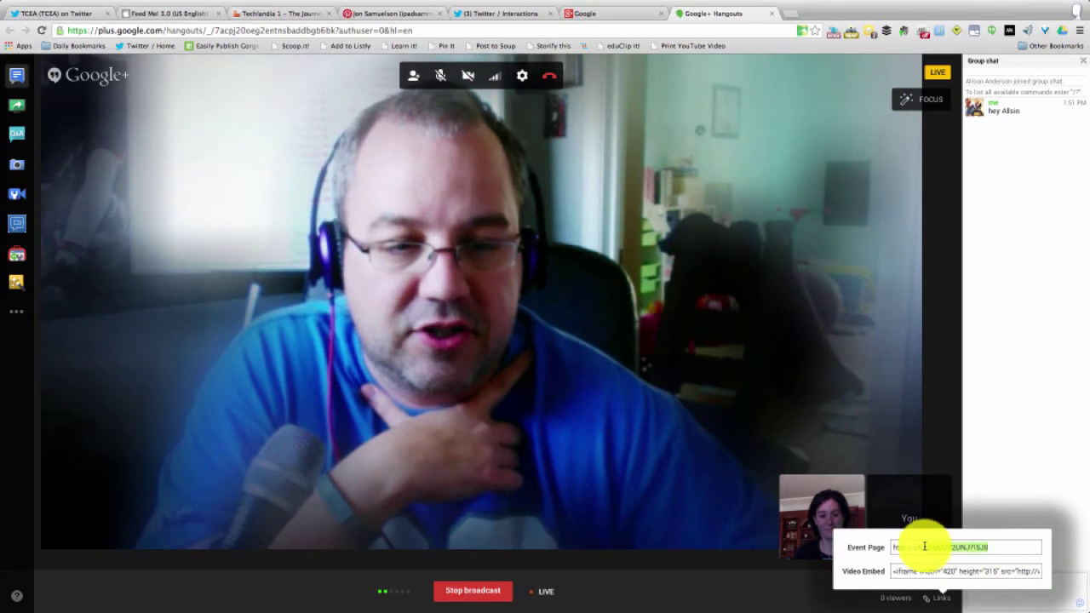
{"action": "left_click", "coordinate": [891, 547]}
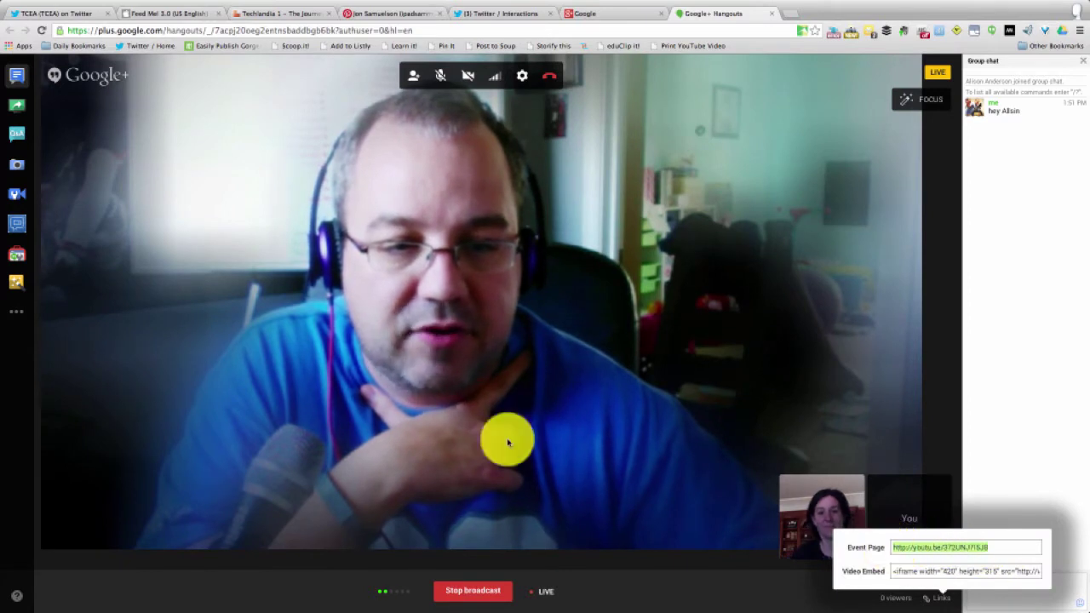
{"action": "left_click", "coordinate": [104, 6]}
{"action": "left_click", "coordinate": [119, 58]}
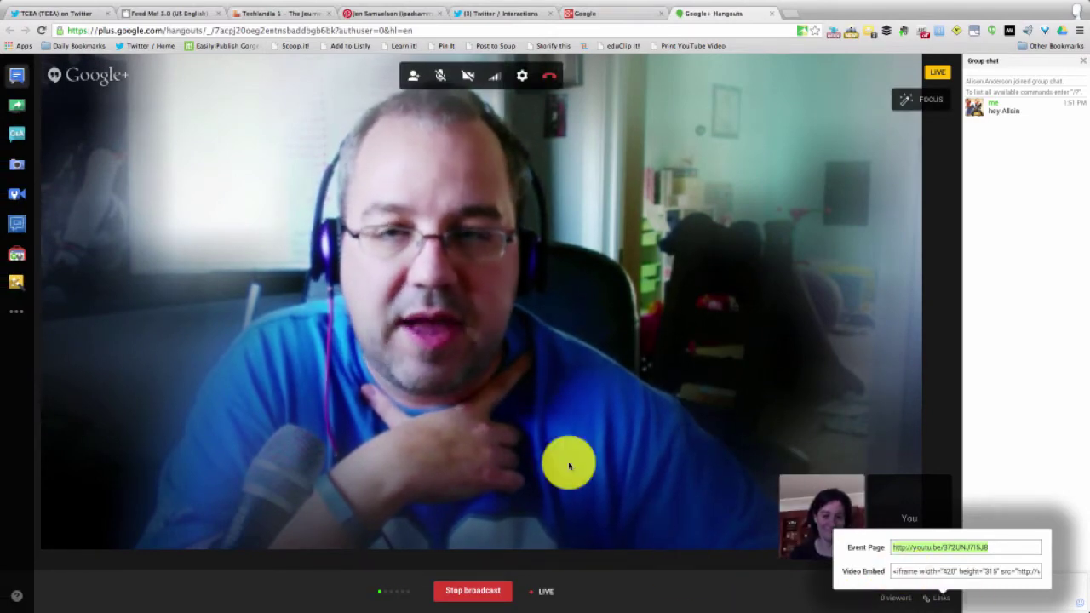
- Switch to Twitter and paste the event page link into a new tweet, then discard the draft and return to the hangout
{"action": "left_click", "coordinate": [502, 14]}
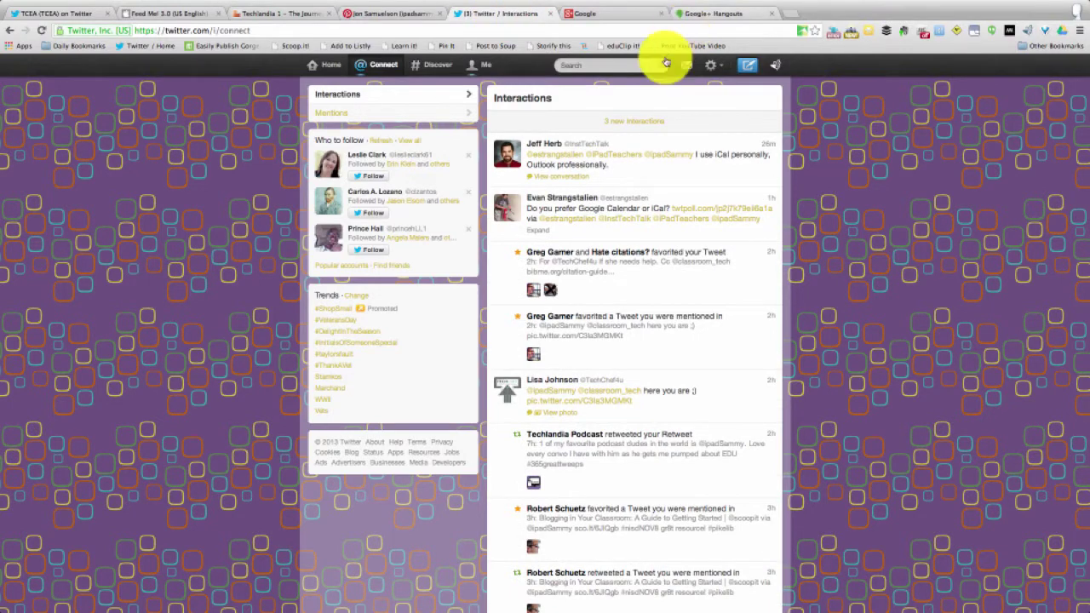
{"action": "left_click", "coordinate": [748, 66]}
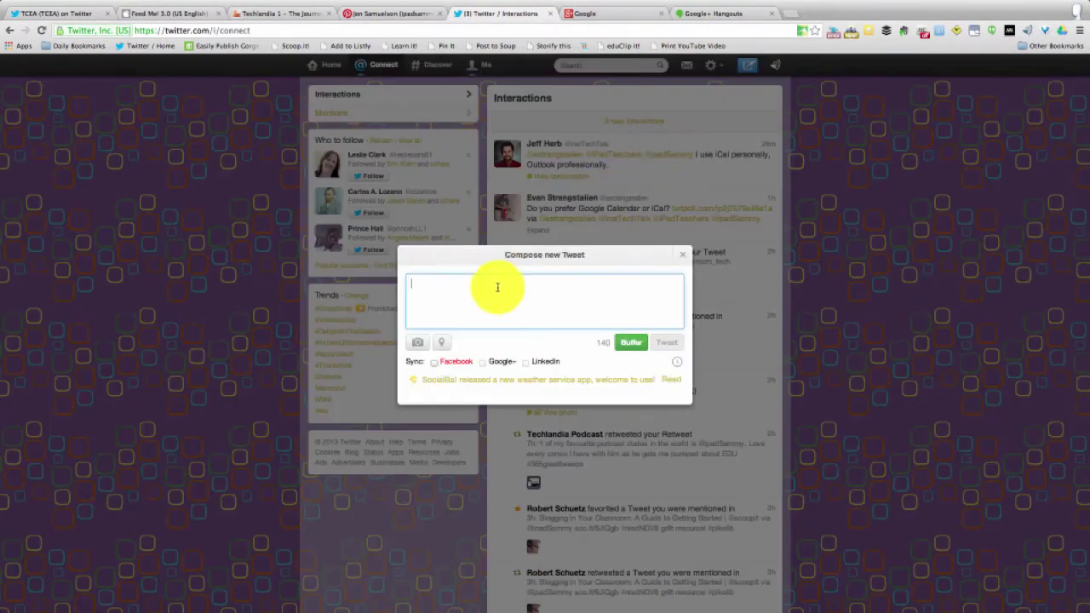
{"action": "left_click", "coordinate": [95, 8]}
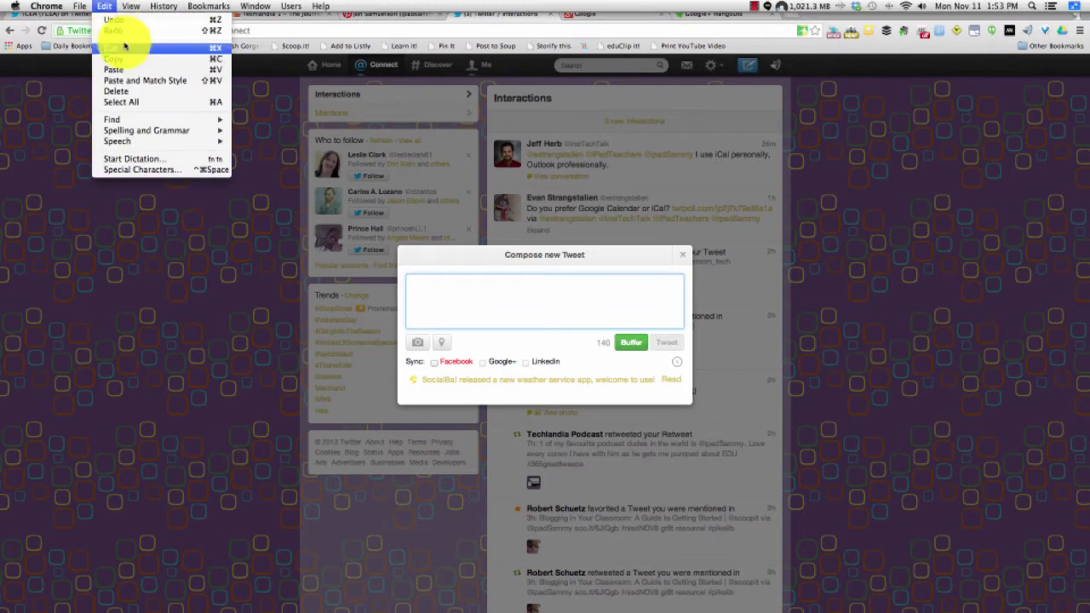
{"action": "left_click", "coordinate": [134, 75]}
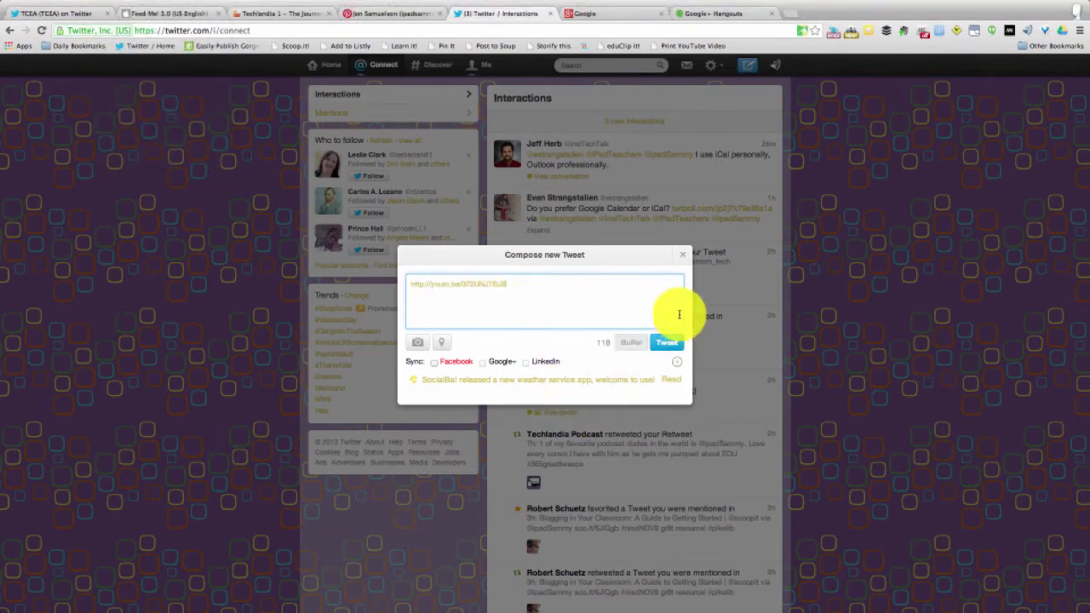
{"action": "left_click", "coordinate": [682, 254]}
{"action": "left_click", "coordinate": [706, 14]}
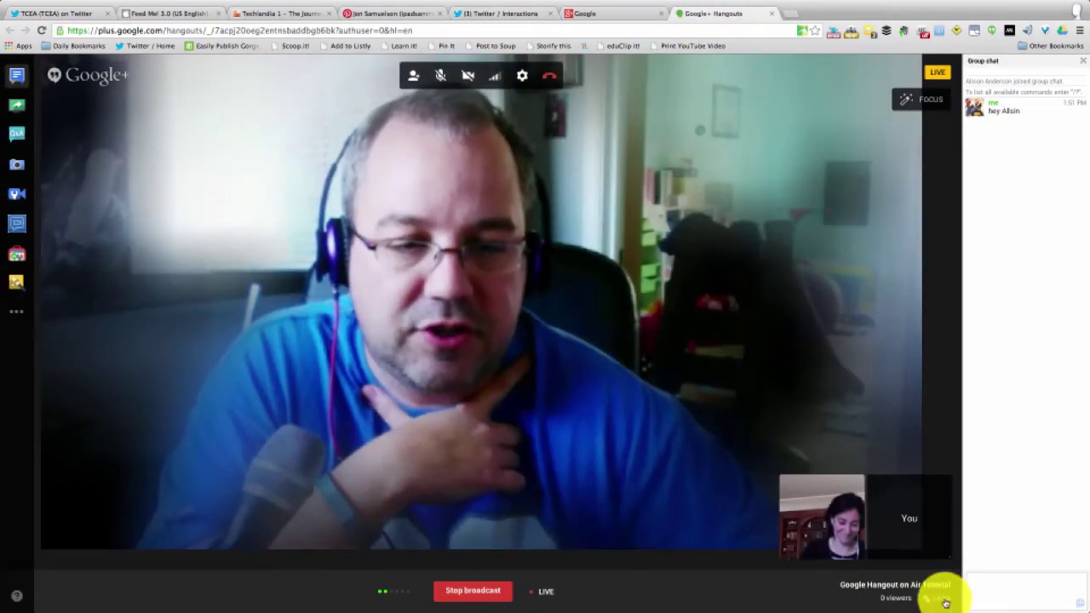
- Show the broadcast's Event Page and Video Embed links again, and hide them
{"action": "left_click", "coordinate": [941, 599]}
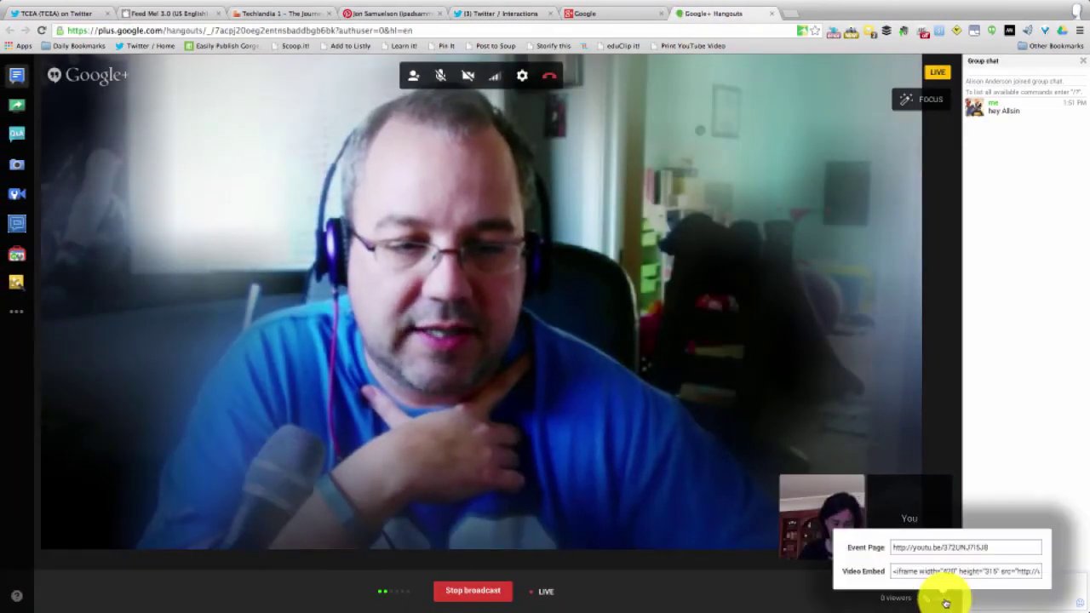
{"action": "left_click", "coordinate": [943, 600]}
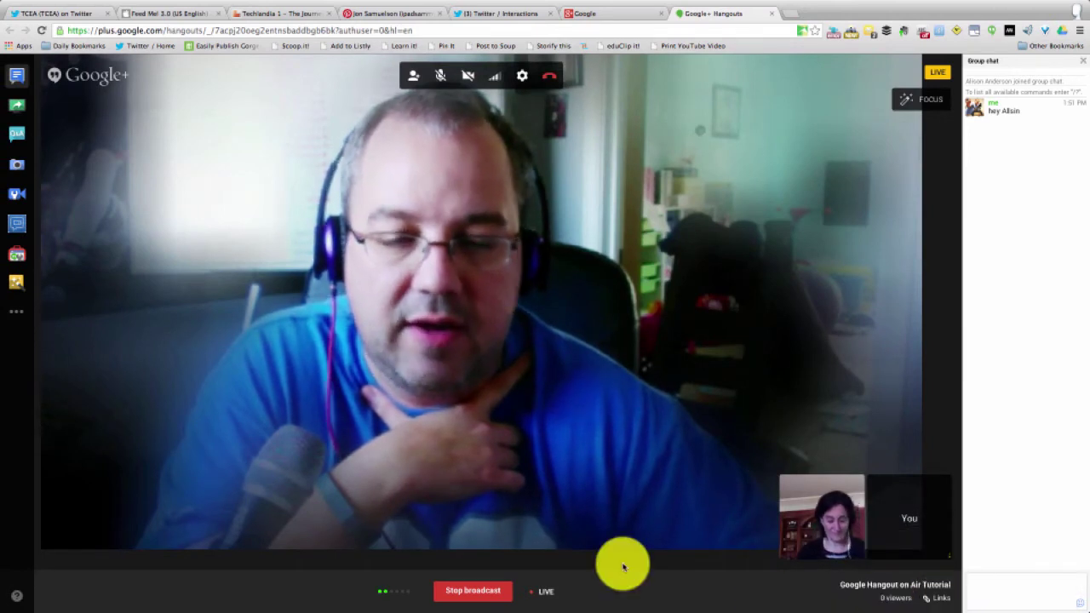
{"action": "left_click", "coordinate": [939, 602]}
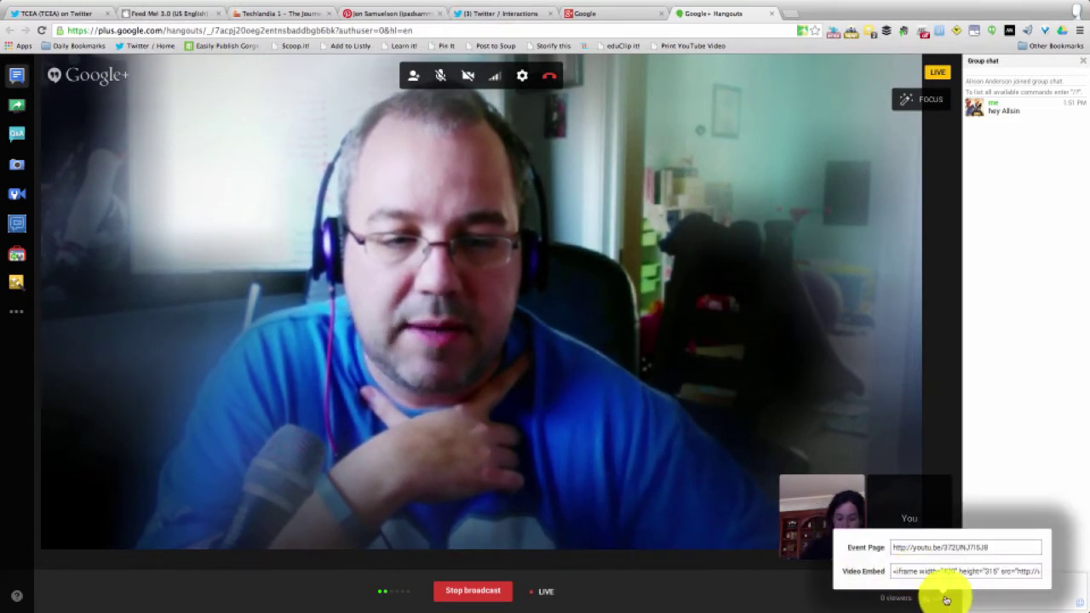
{"action": "left_click", "coordinate": [945, 600]}
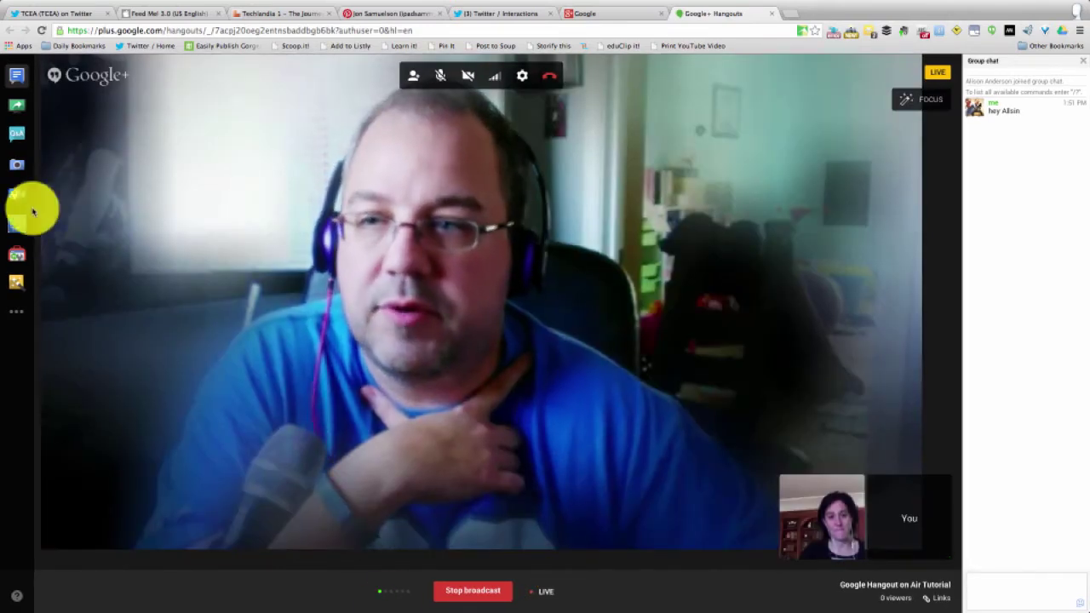
- Check the Q&A feature during the live broadcast and close its panel
{"action": "left_click", "coordinate": [17, 137]}
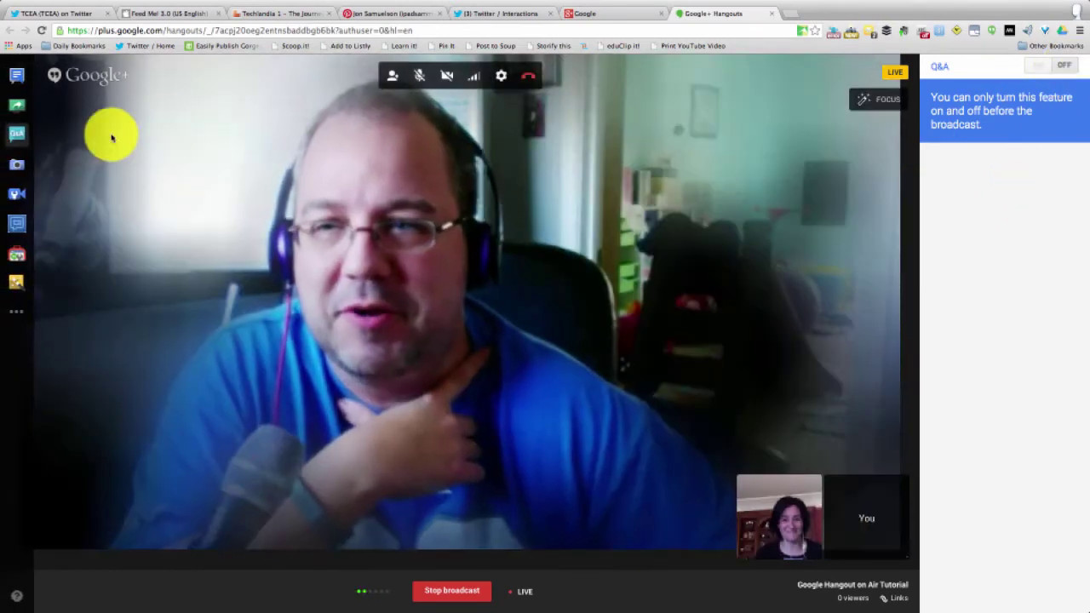
{"action": "left_click", "coordinate": [15, 141]}
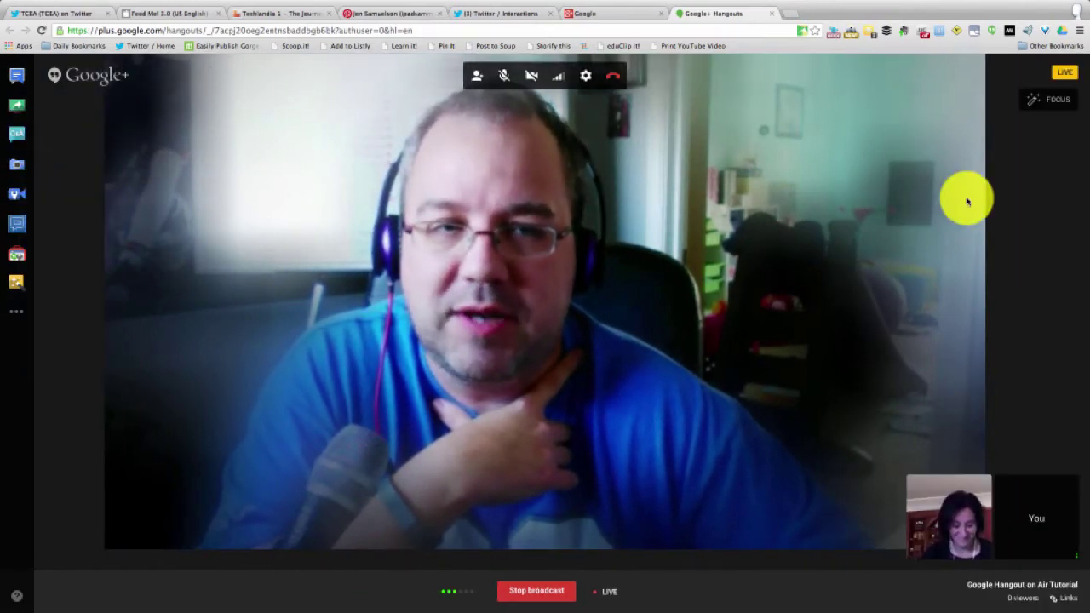
- Try the Spotlight effect on the camera picture, and set the video effect to B/W
{"action": "left_click", "coordinate": [1045, 100]}
{"action": "left_click", "coordinate": [1043, 107]}
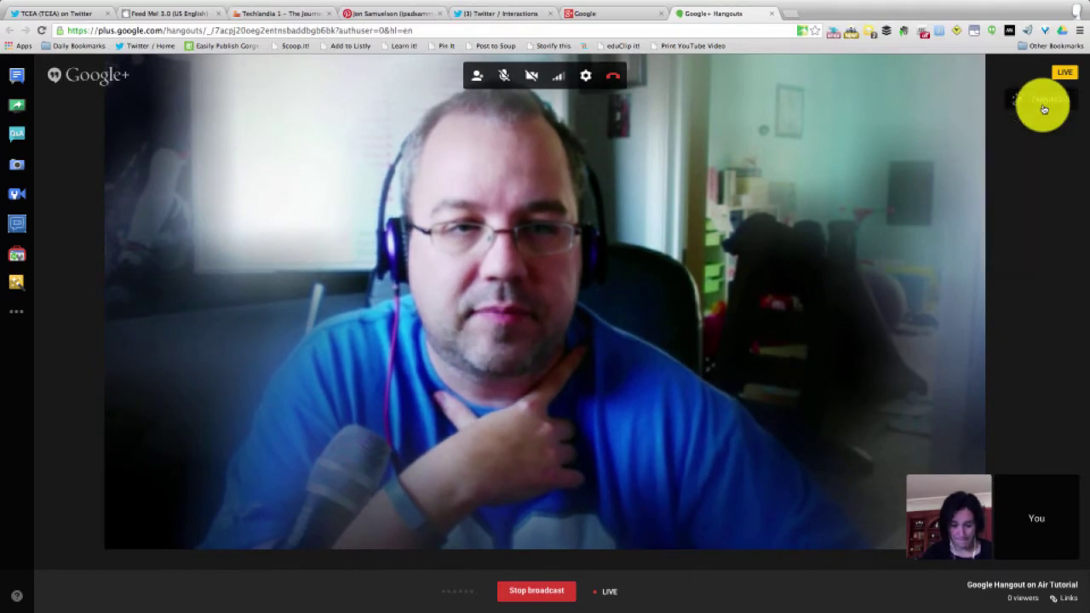
{"action": "left_click", "coordinate": [1068, 99]}
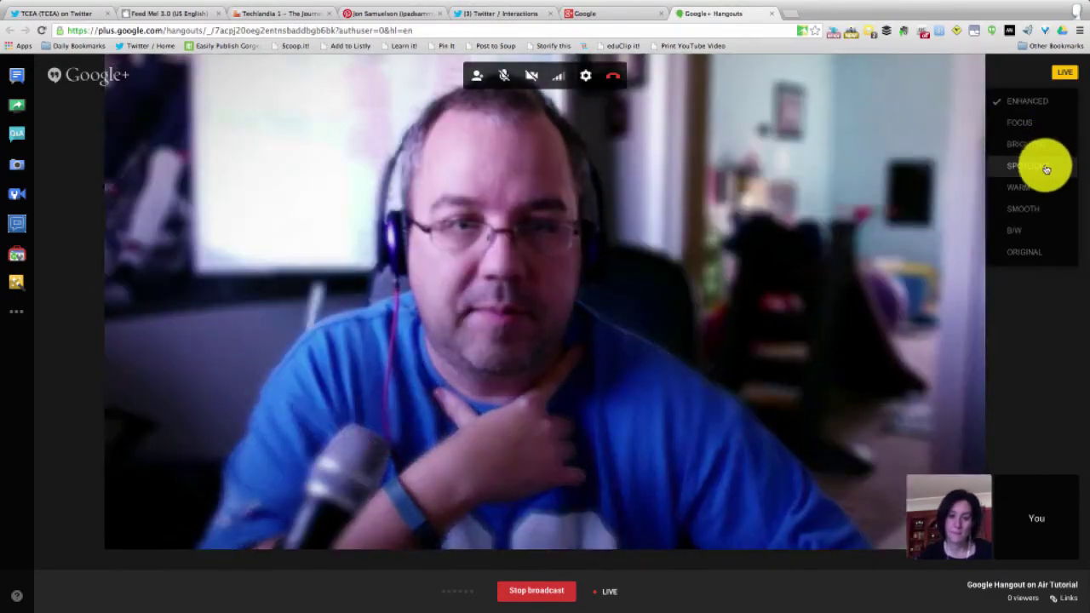
{"action": "left_click", "coordinate": [1045, 166]}
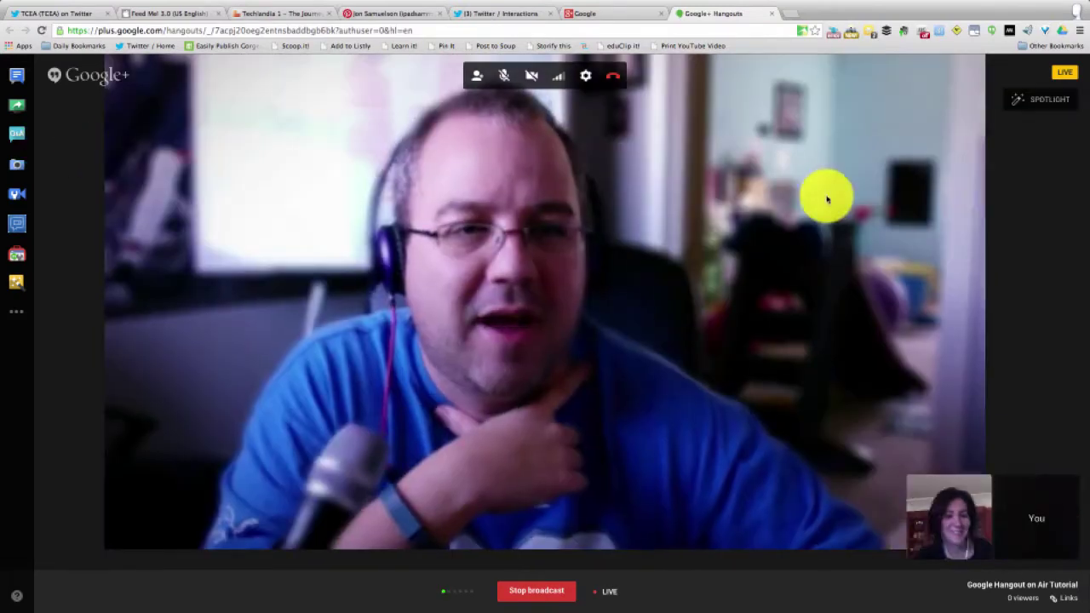
{"action": "left_click", "coordinate": [1040, 102]}
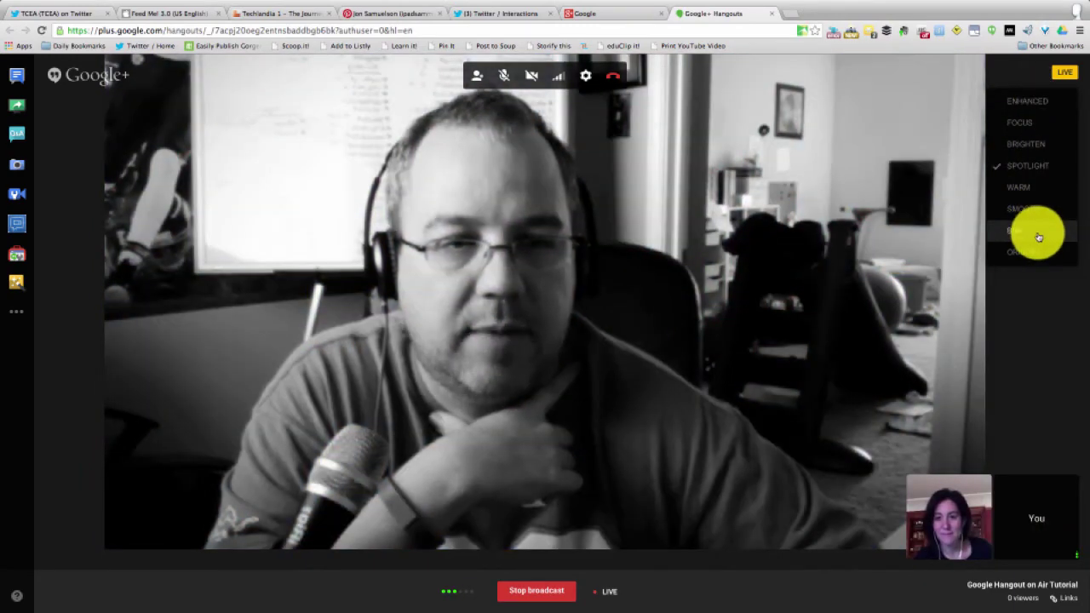
{"action": "left_click", "coordinate": [1038, 231]}
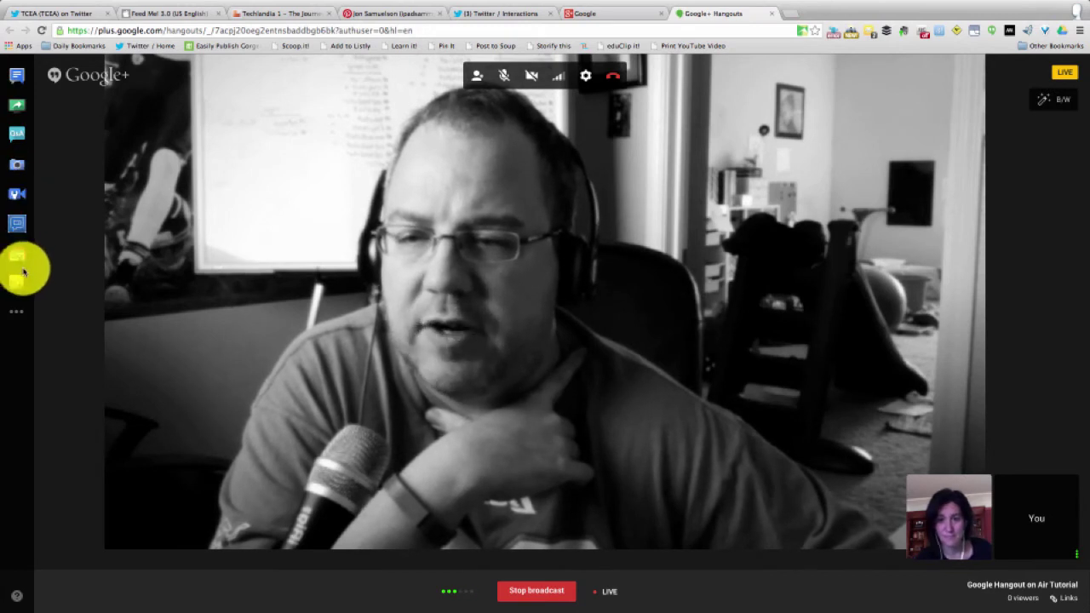
- Add the Google Drive app to the hangout and share the Techlandia 41 document from My Drive
{"action": "left_click", "coordinate": [18, 311]}
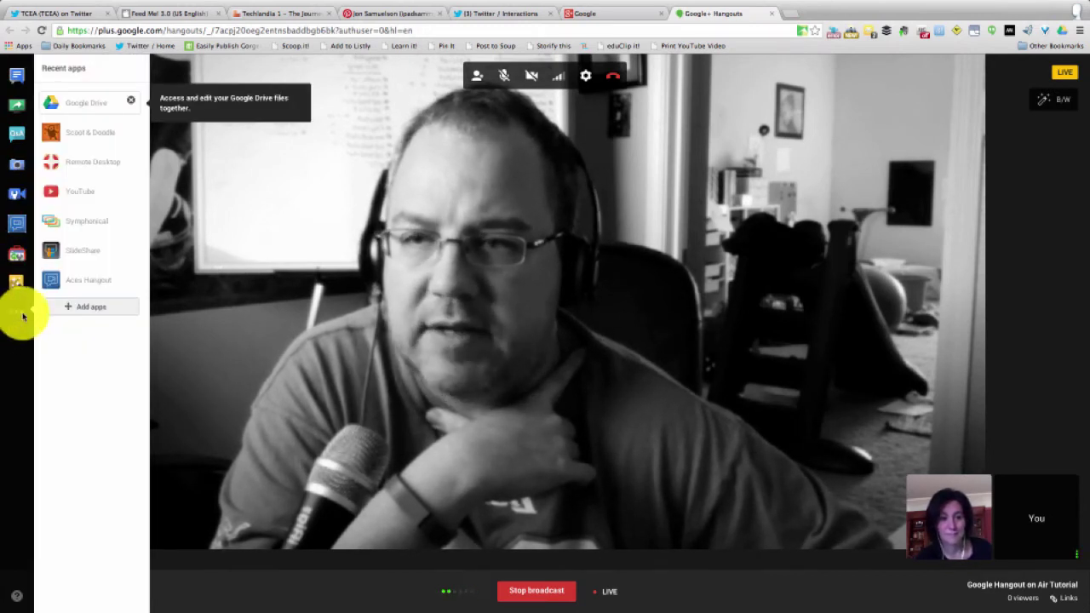
{"action": "left_click", "coordinate": [86, 108]}
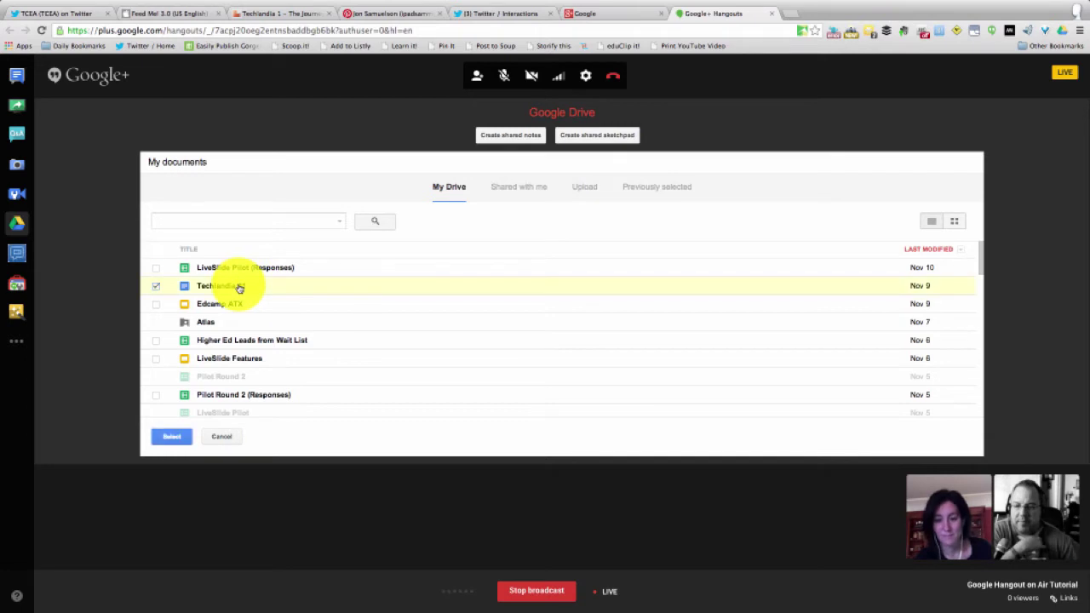
{"action": "left_click", "coordinate": [173, 438]}
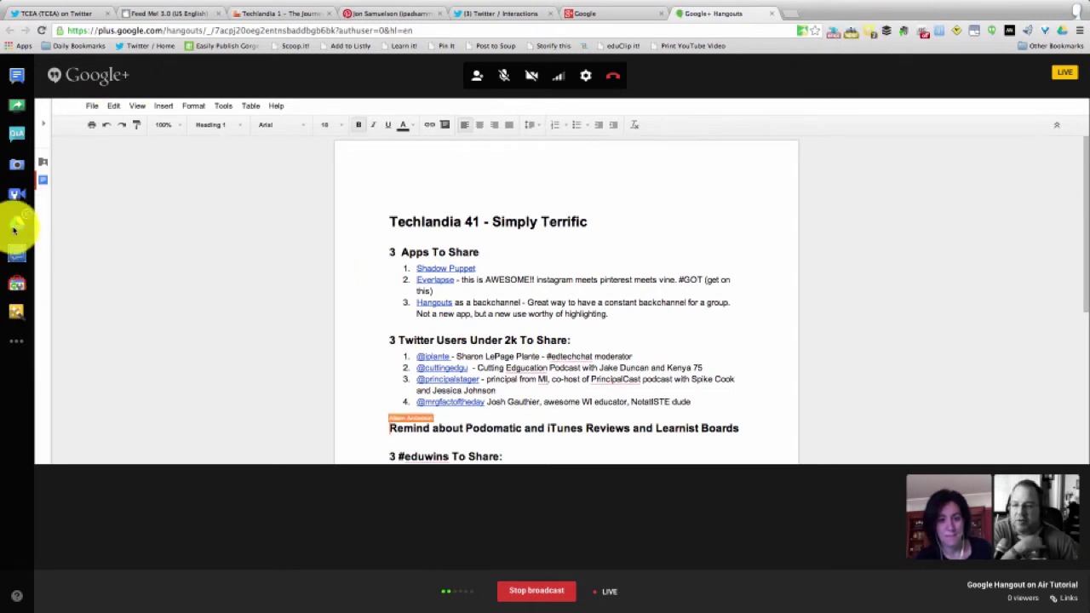
- Open the Effects app and browse its categories from Headwear through Eyewear to Sounds
{"action": "left_click", "coordinate": [16, 313]}
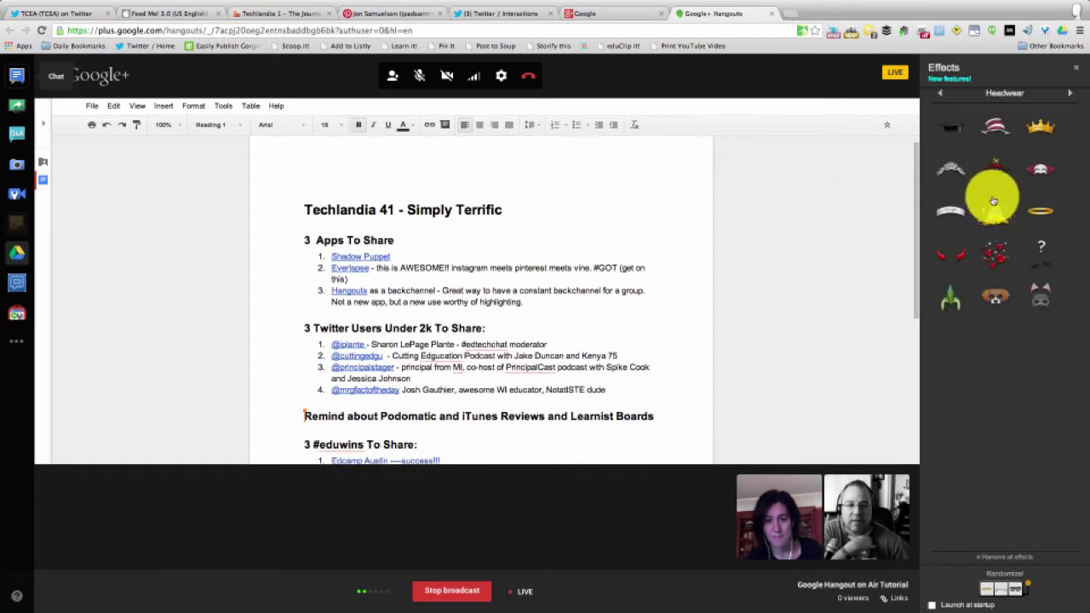
{"action": "left_click", "coordinate": [1068, 95]}
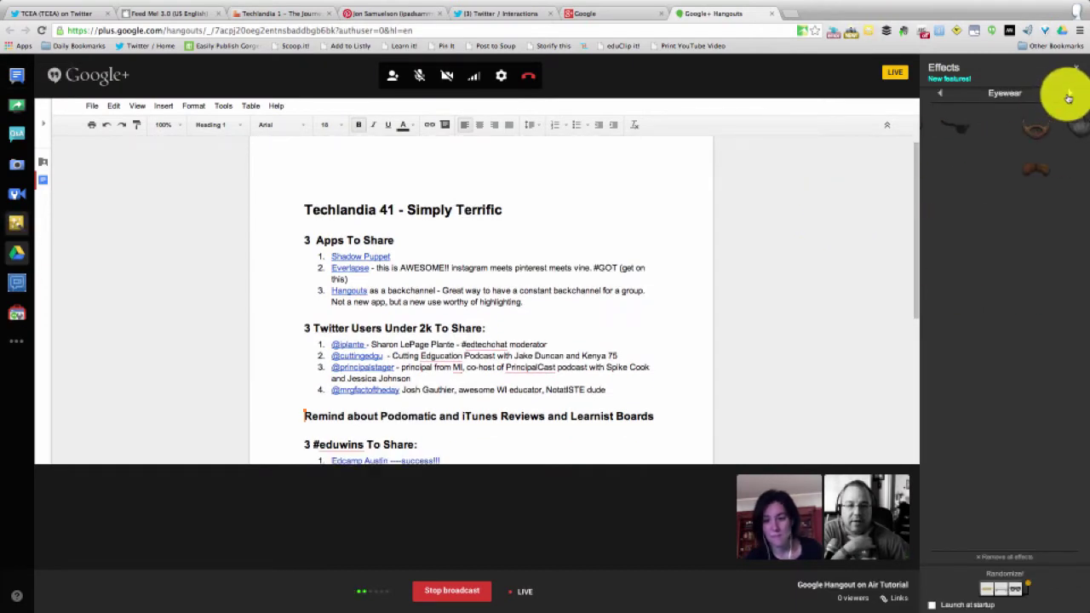
{"action": "left_click", "coordinate": [1068, 96]}
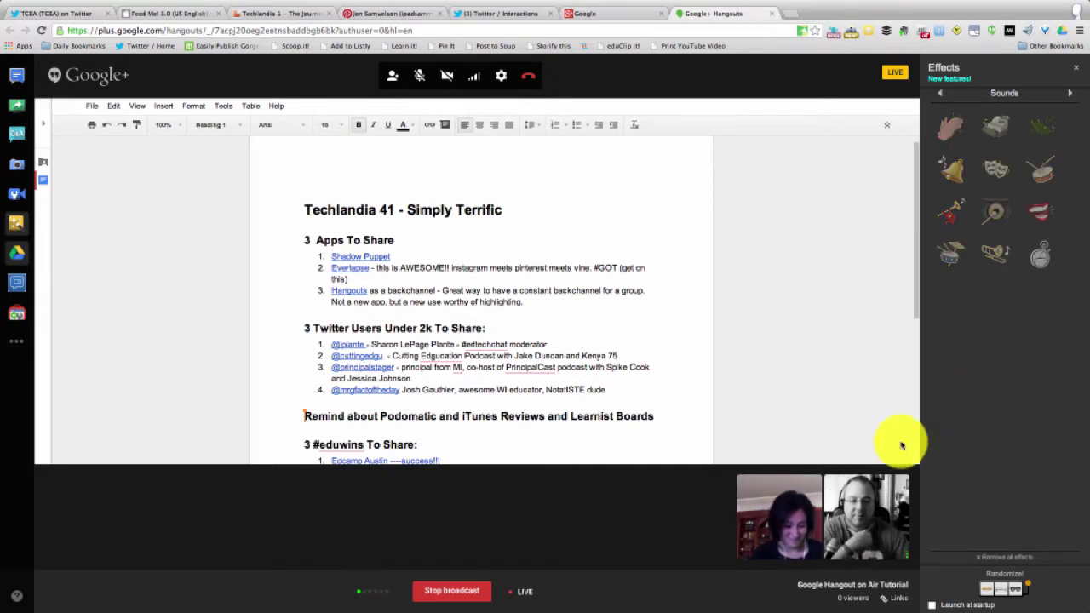
- Look through the shared Techlandia document, place the cursor after the "3 Apps To Share" heading, and switch to the video view and back
{"action": "scroll", "coordinate": [596, 322], "scroll_direction": "down", "scroll_amount": 4}
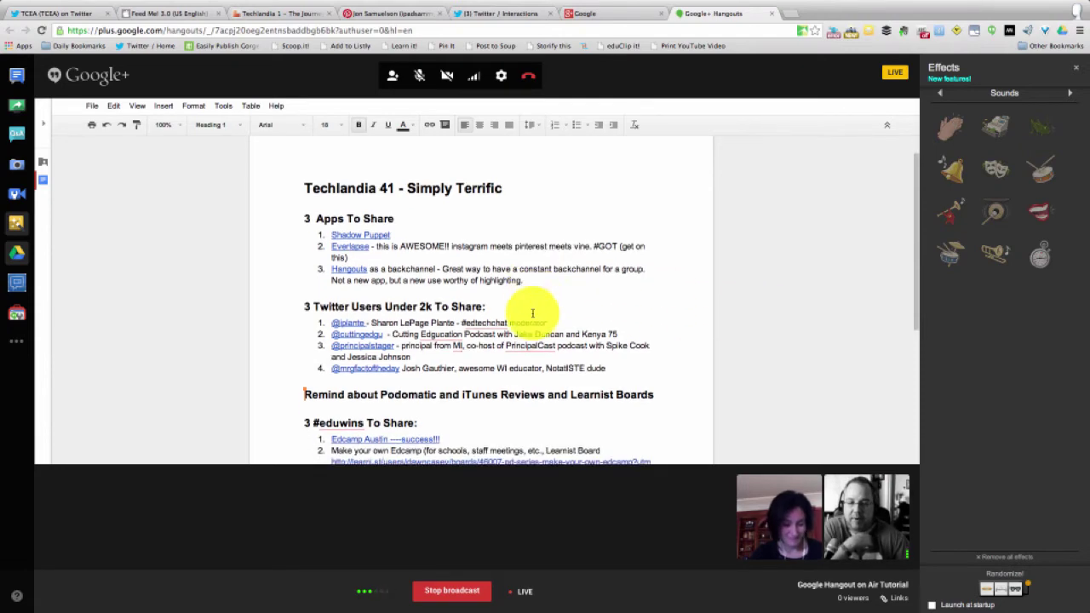
{"action": "left_click", "coordinate": [507, 283]}
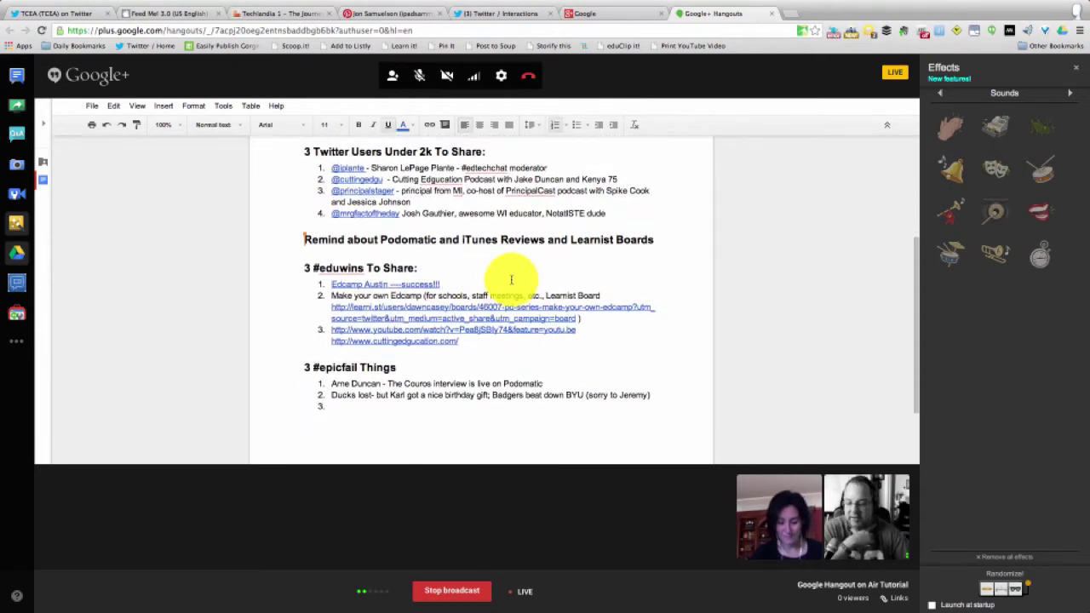
{"action": "scroll", "coordinate": [409, 400], "scroll_direction": "up", "scroll_amount": 3}
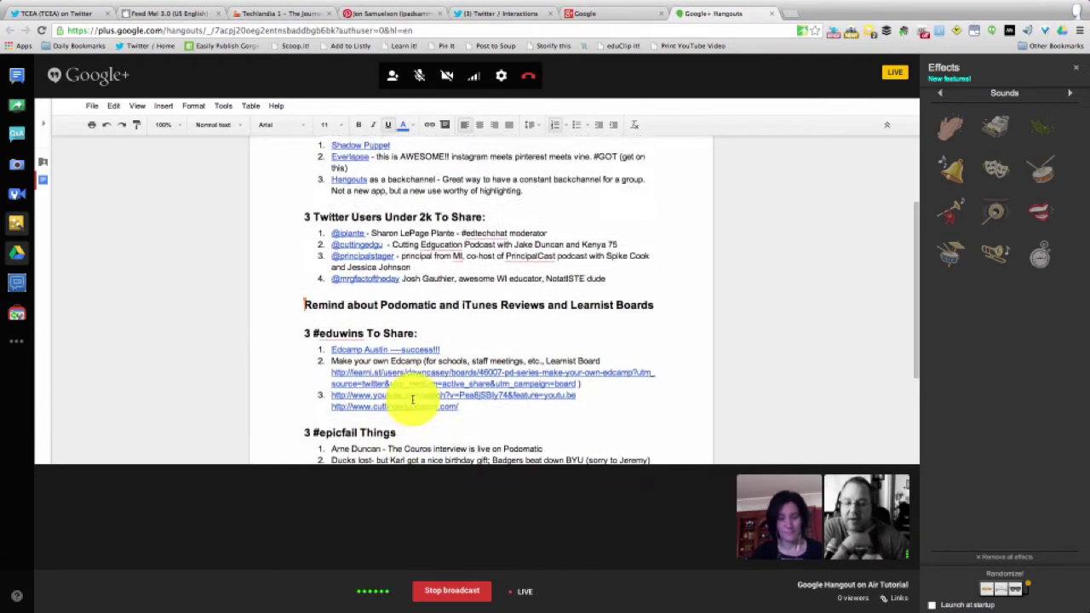
{"action": "scroll", "coordinate": [413, 400], "scroll_direction": "up", "scroll_amount": 3}
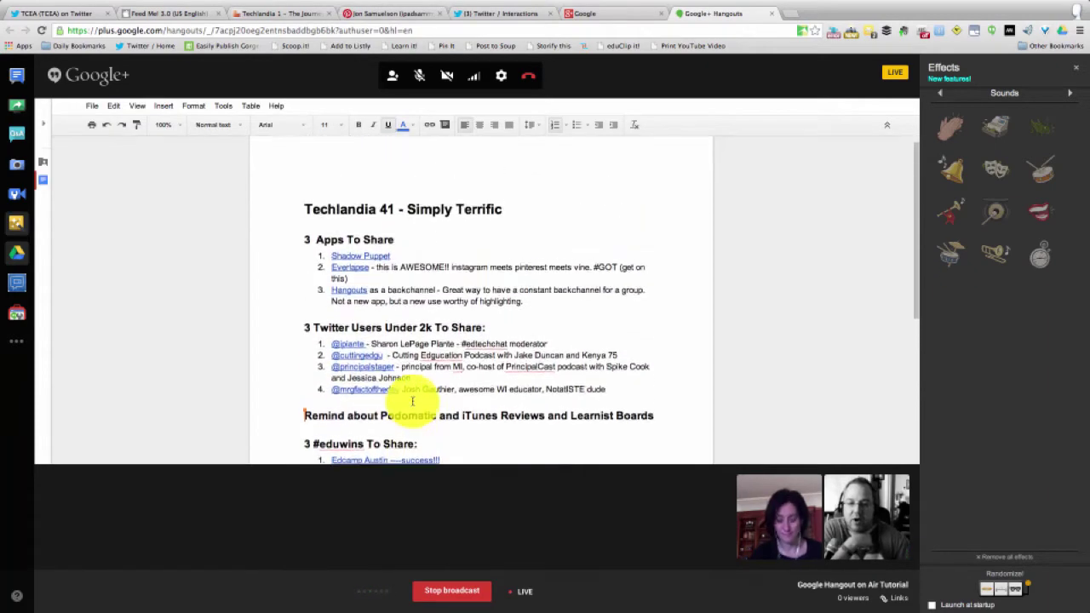
{"action": "left_click", "coordinate": [419, 246]}
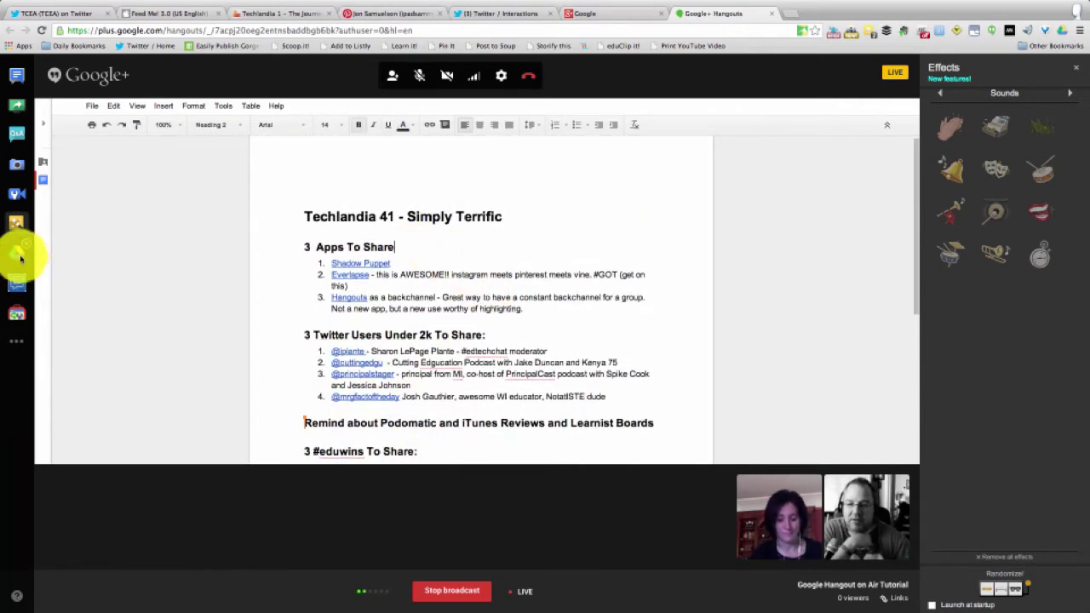
{"action": "left_click", "coordinate": [20, 258]}
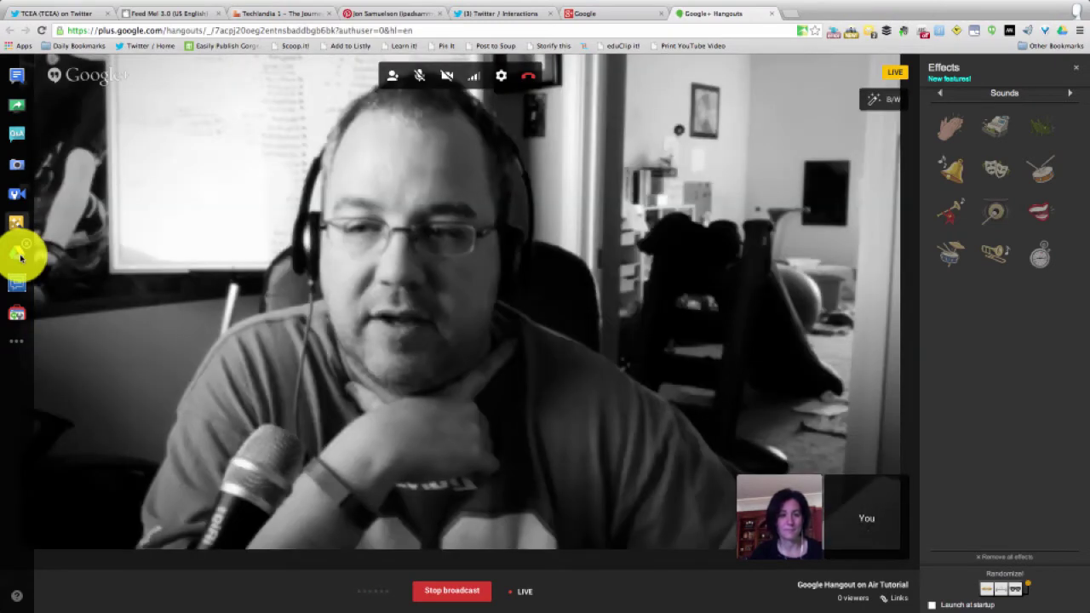
{"action": "left_click", "coordinate": [20, 258]}
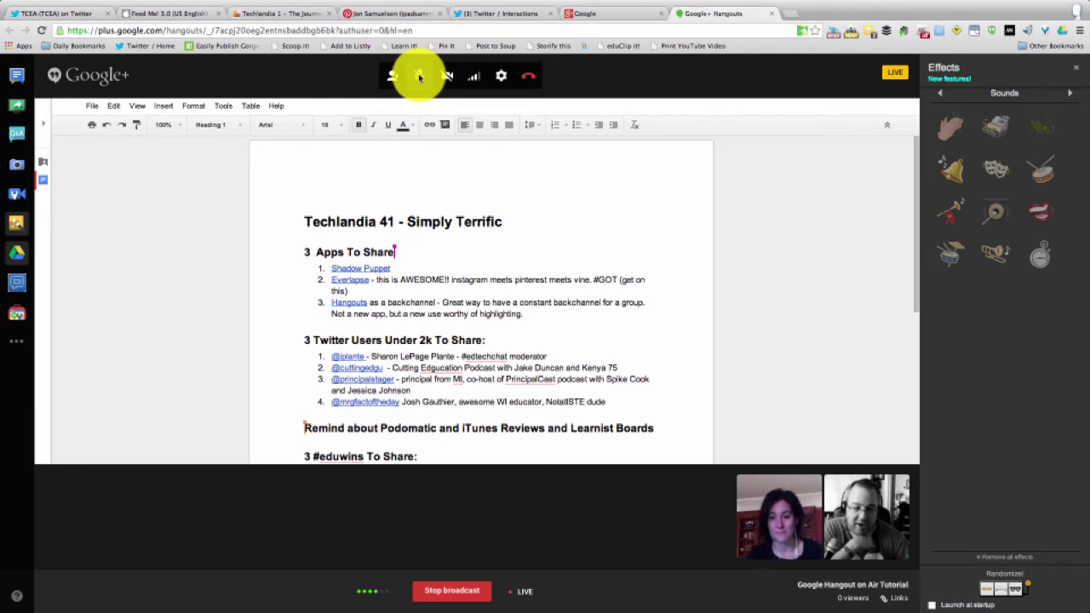
- Show where people can be added to the video call by name, circle or email, and cancel without inviting anyone
{"action": "left_click", "coordinate": [394, 77]}
{"action": "left_click", "coordinate": [488, 321]}
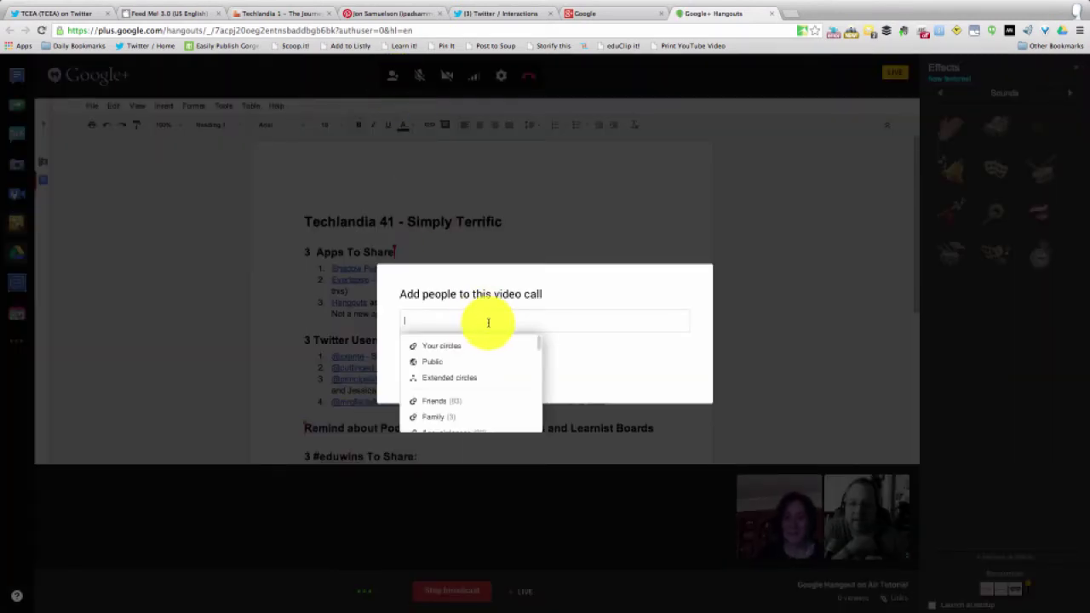
{"action": "left_click", "coordinate": [638, 346]}
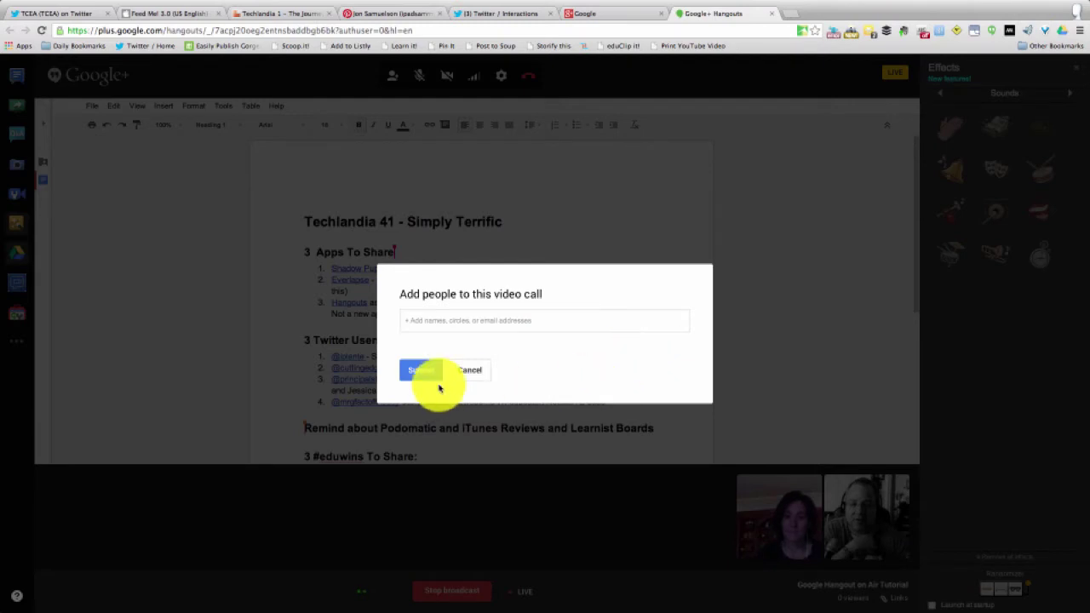
{"action": "left_click", "coordinate": [464, 371]}
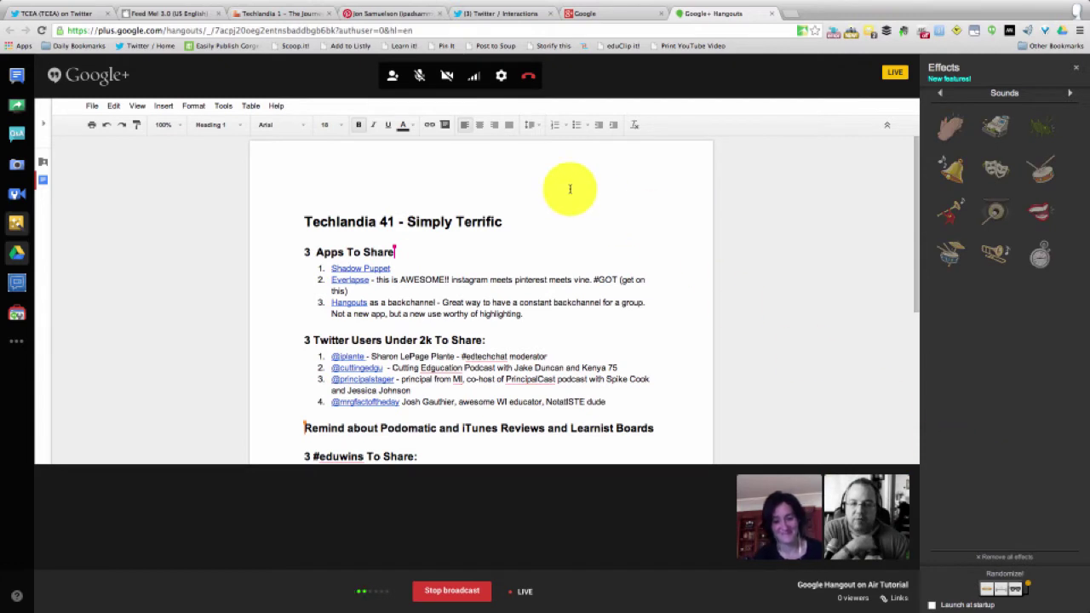
- Check the bandwidth limit and the camera, microphone and speaker settings, and cancel without saving
{"action": "left_click", "coordinate": [473, 75]}
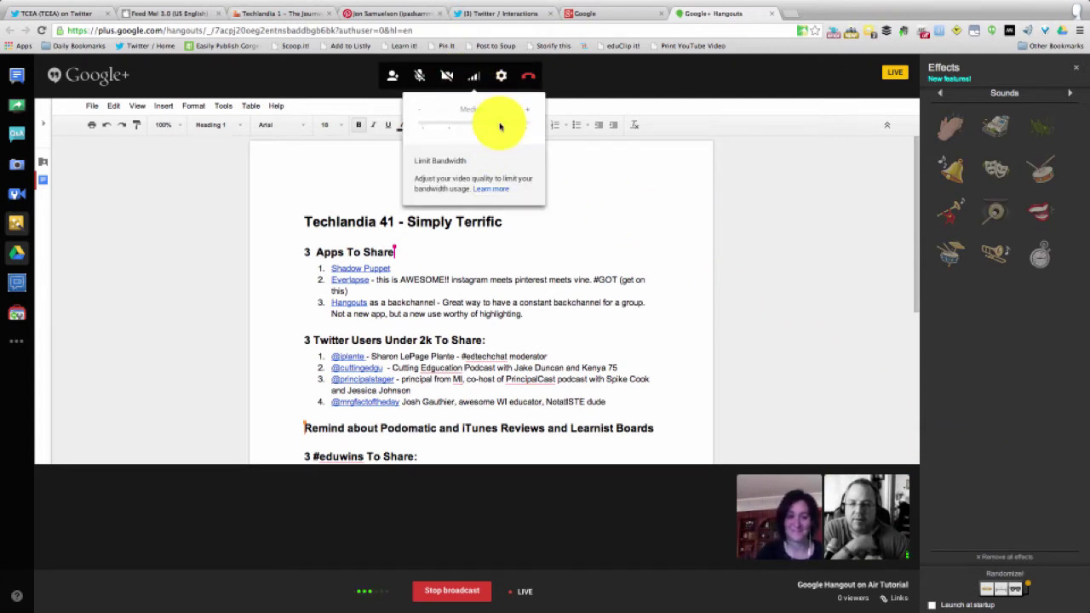
{"action": "mouse_move", "coordinate": [500, 126]}
{"action": "left_mouse_down"}
{"action": "mouse_move", "coordinate": [520, 126]}
{"action": "mouse_move", "coordinate": [500, 126]}
{"action": "left_mouse_up"}
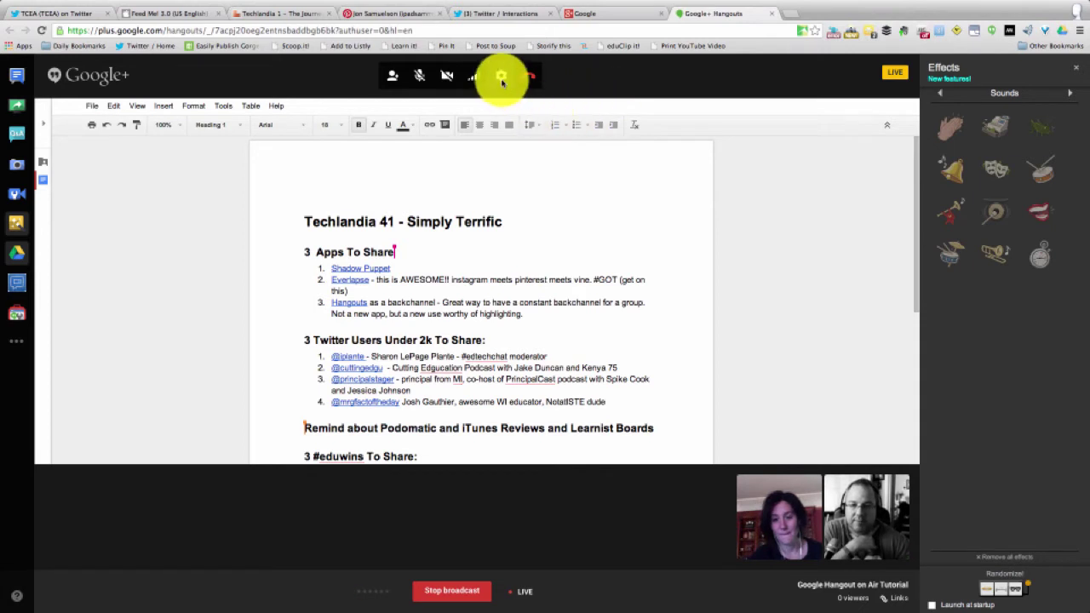
{"action": "left_click", "coordinate": [501, 76]}
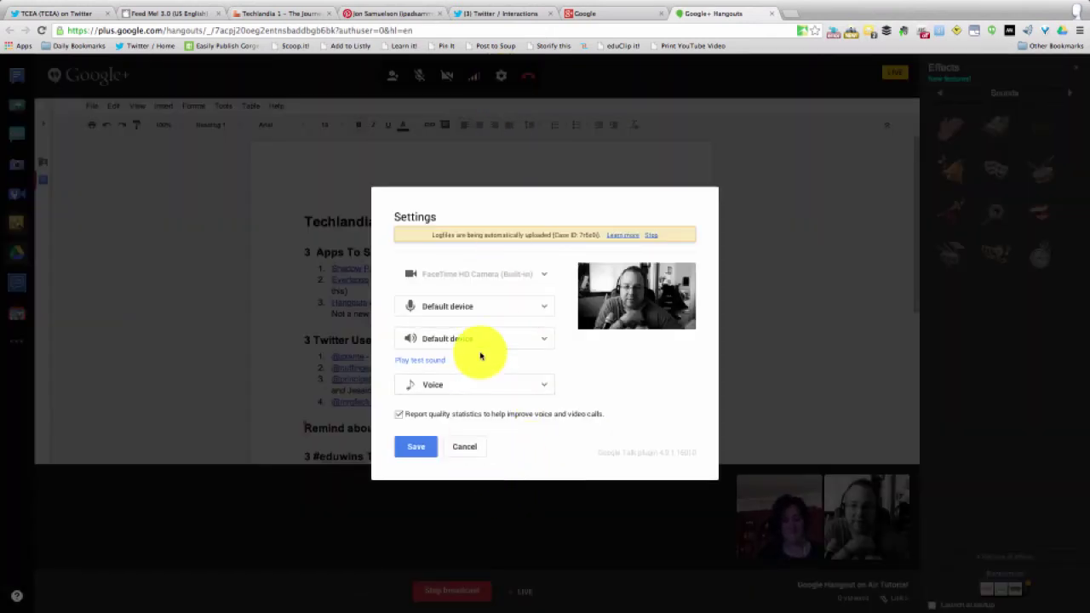
{"action": "left_click", "coordinate": [465, 452]}
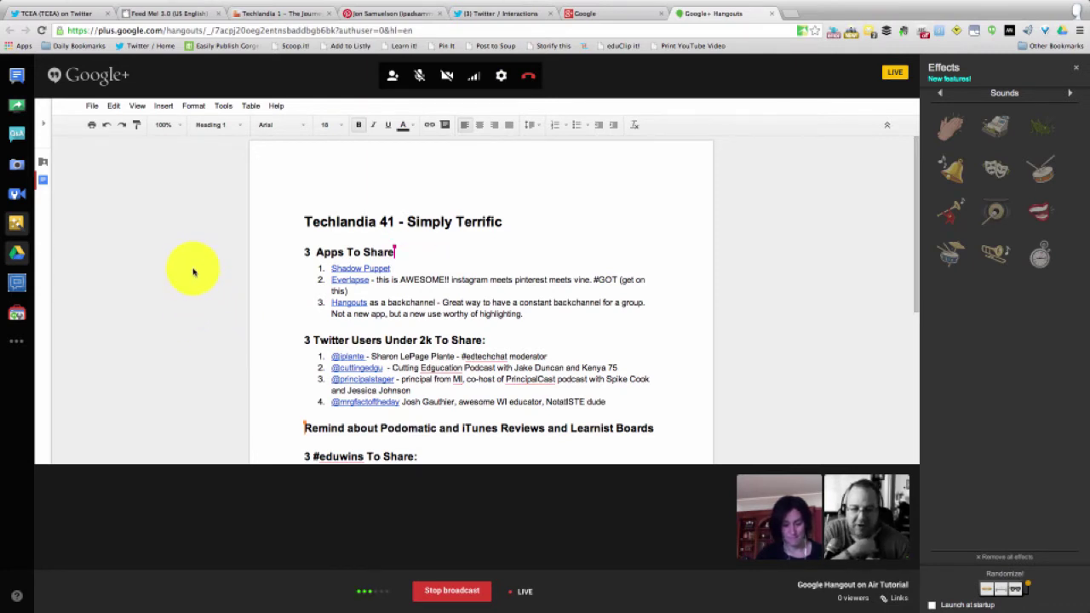
- Try randomized effects on the camera picture, remove all effects, and close the Effects app
{"action": "left_click", "coordinate": [22, 343]}
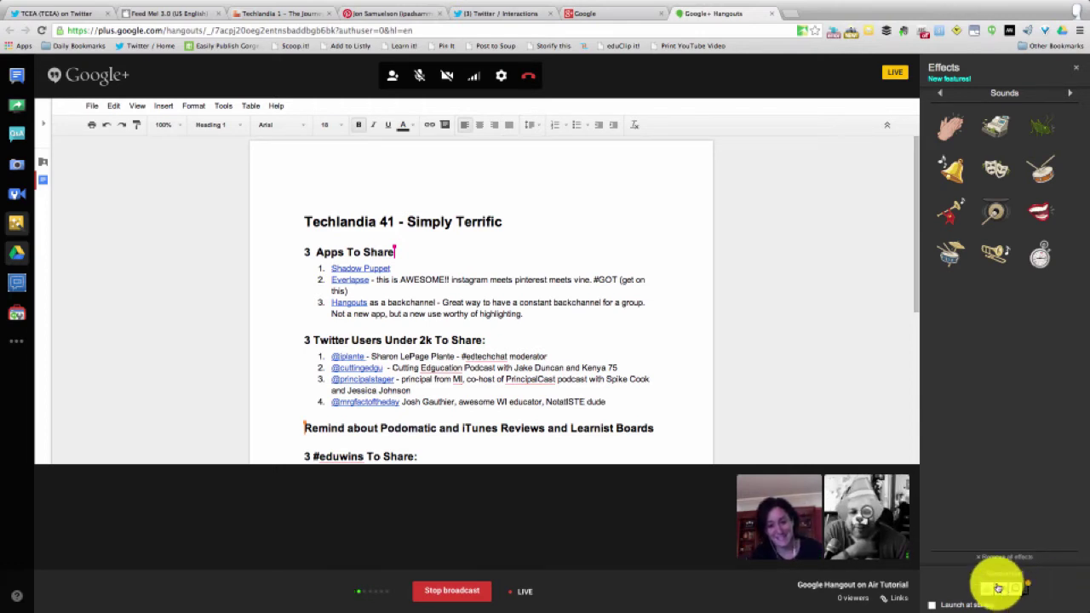
{"action": "left_click", "coordinate": [988, 558]}
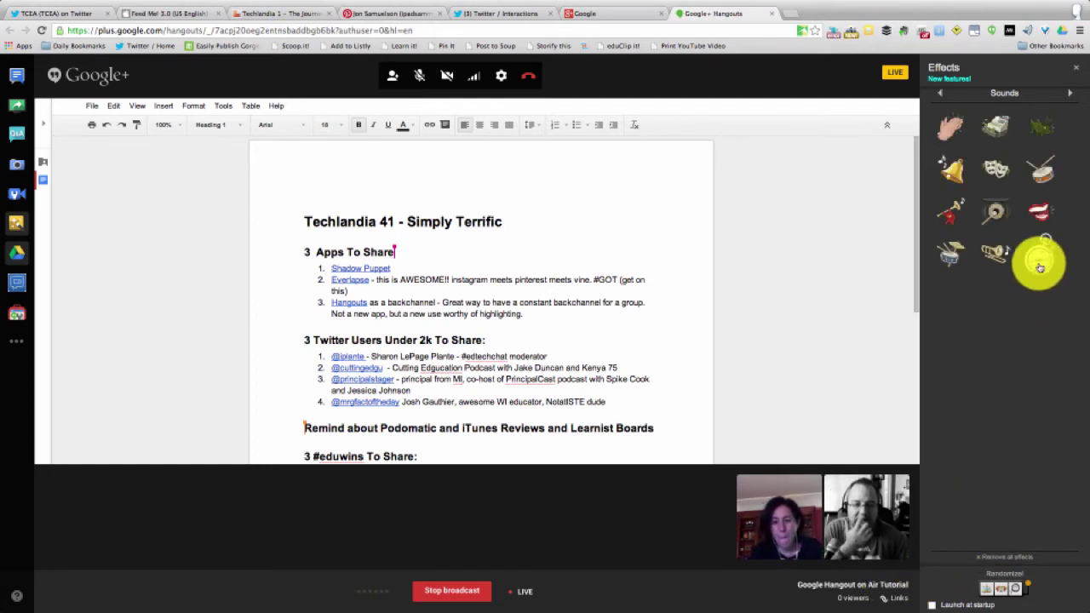
{"action": "left_click", "coordinate": [1071, 68]}
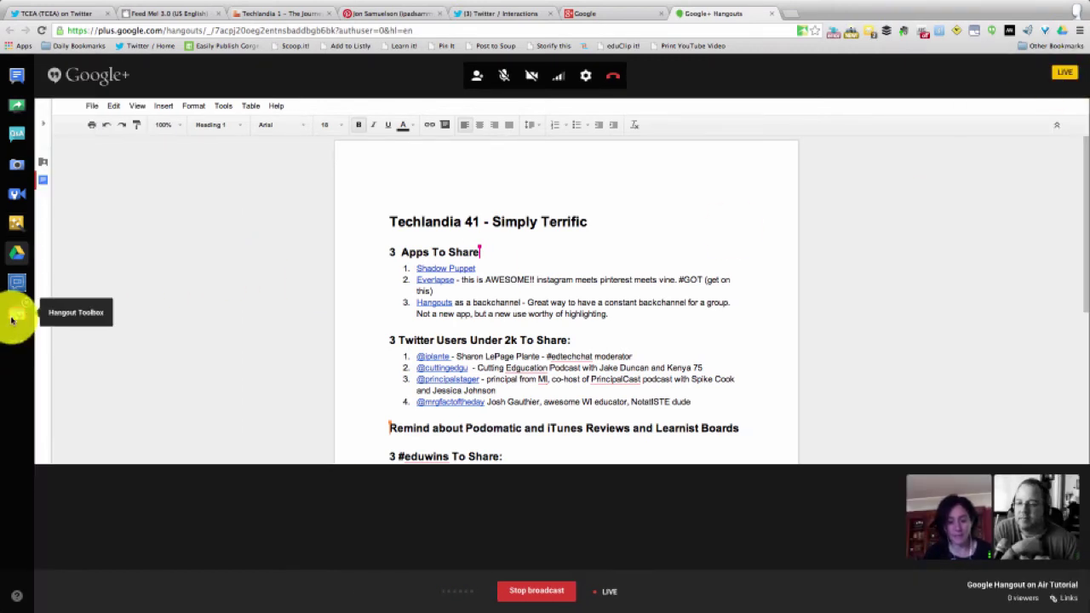
- Open the Hangout Toolbox app and enter the tagline "I am DOOFUS!!!" for the lower third
{"action": "left_click", "coordinate": [12, 320]}
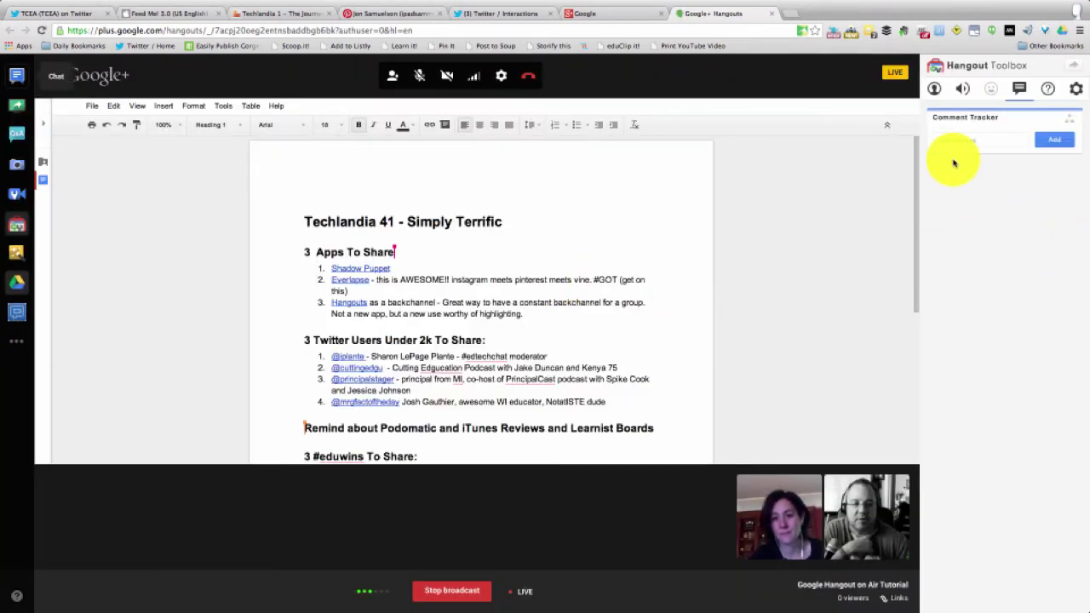
{"action": "left_click", "coordinate": [934, 88]}
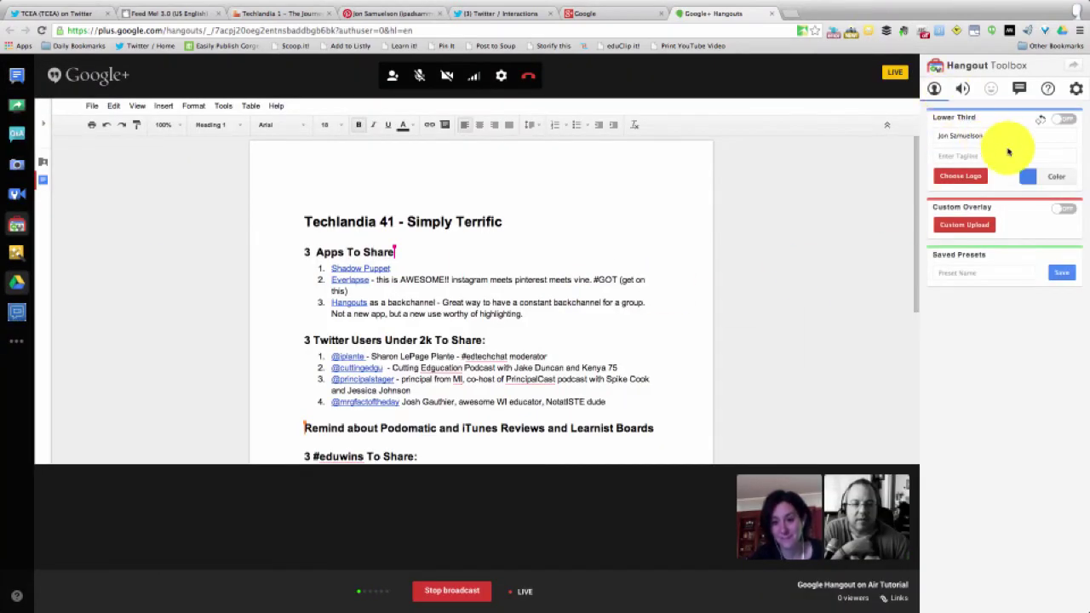
{"action": "left_click", "coordinate": [986, 158]}
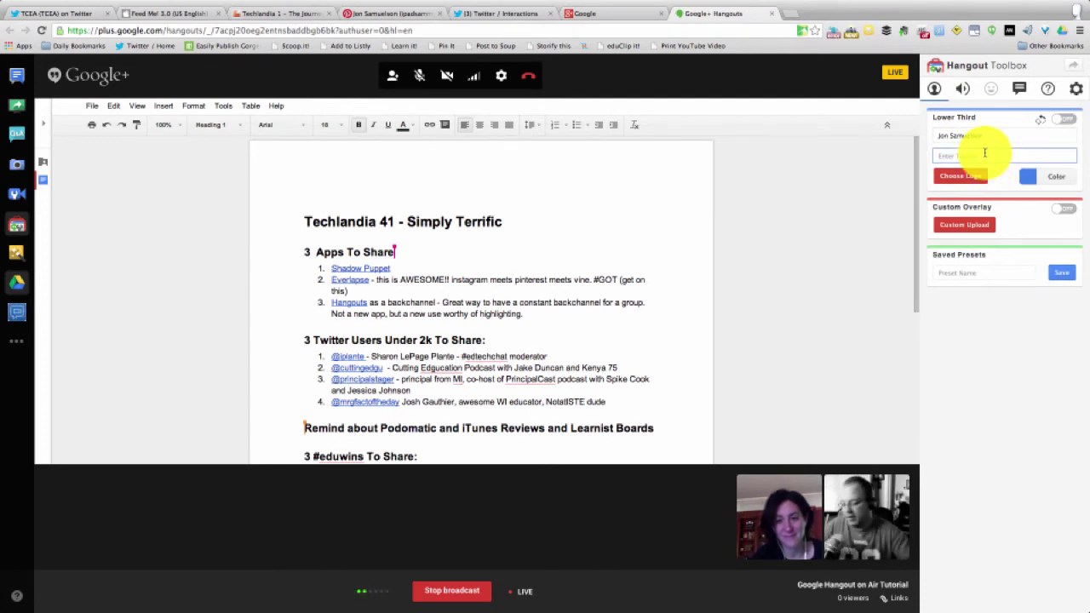
{"action": "type", "text": "I am DOOFUS!"}
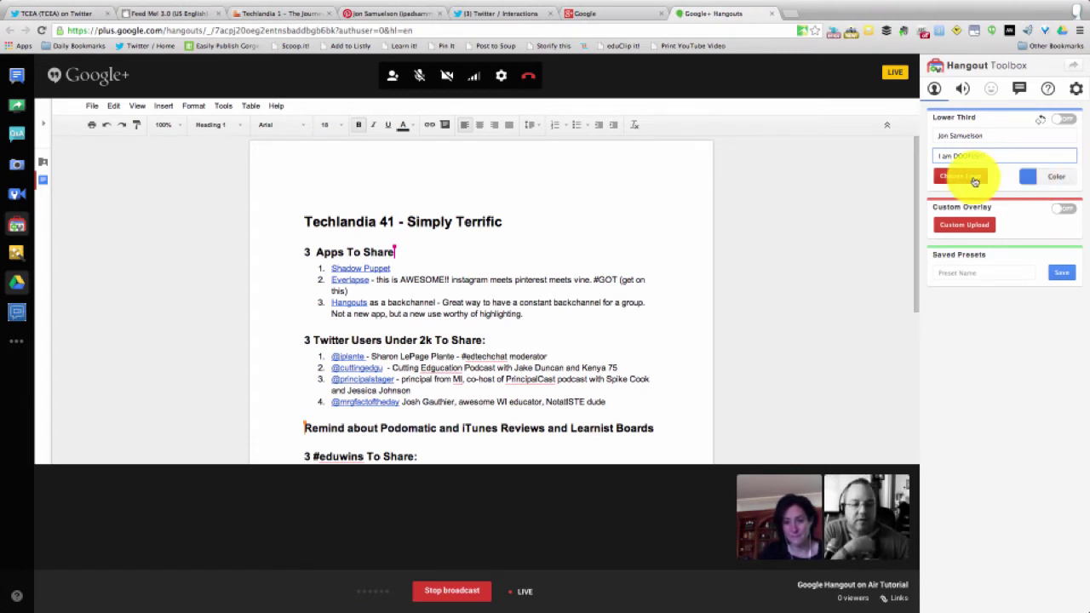
- Choose the picture IMG_0155.JPG from the Desktop folder as the lower third's logo
{"action": "left_click", "coordinate": [975, 181]}
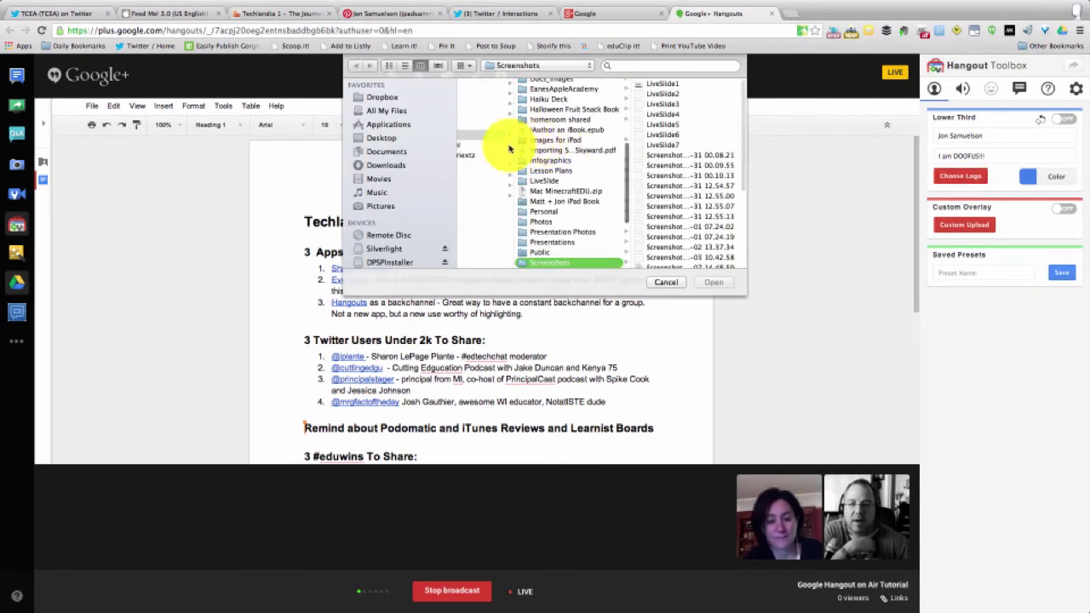
{"action": "scroll", "coordinate": [542, 145], "scroll_direction": "down", "scroll_amount": 5}
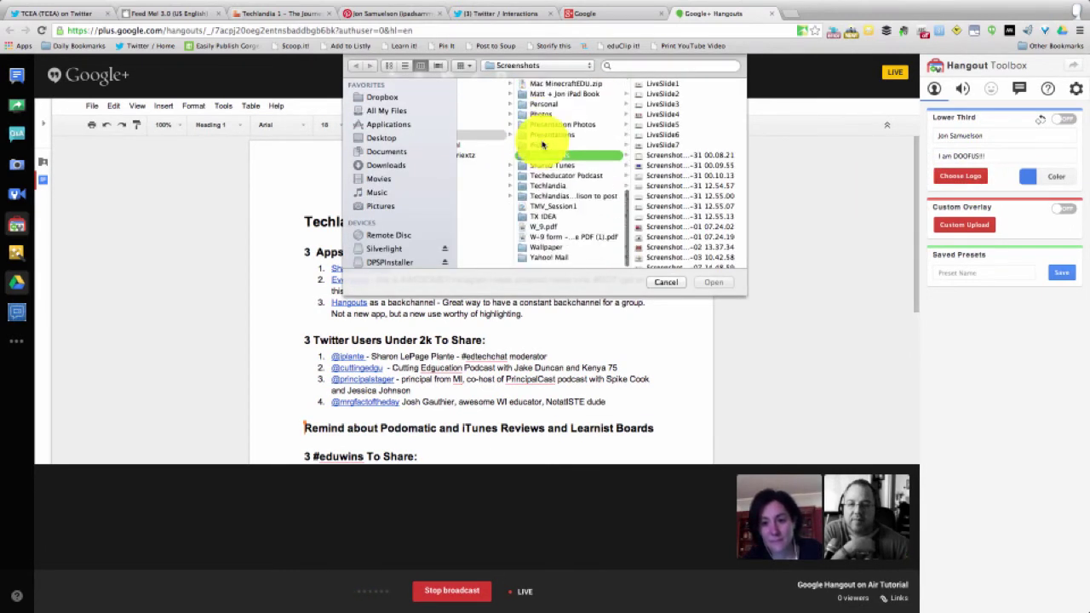
{"action": "scroll", "coordinate": [542, 145], "scroll_direction": "up", "scroll_amount": 10}
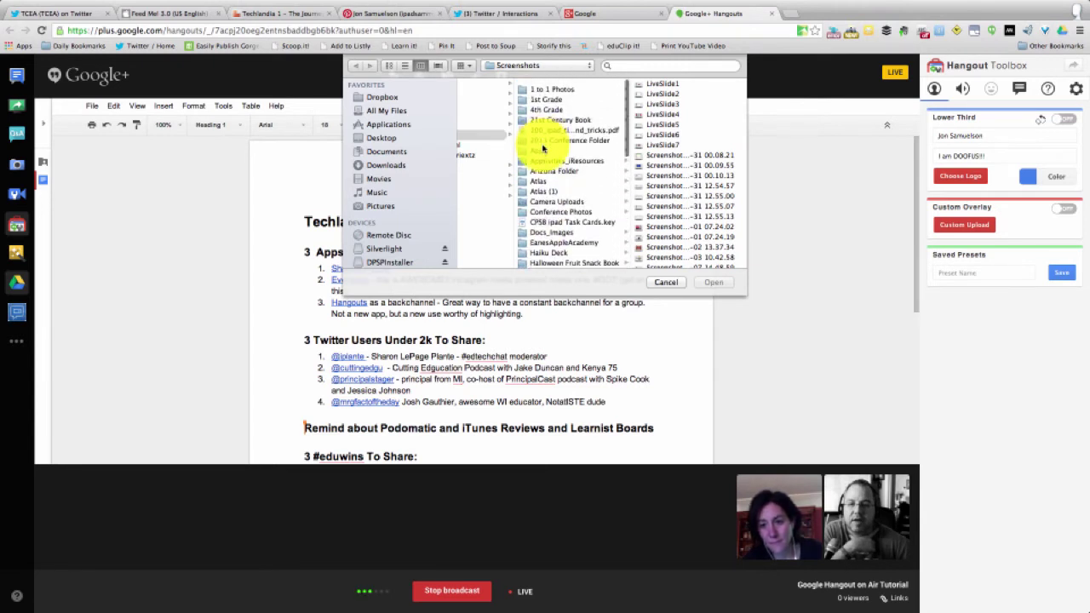
{"action": "left_click", "coordinate": [374, 137]}
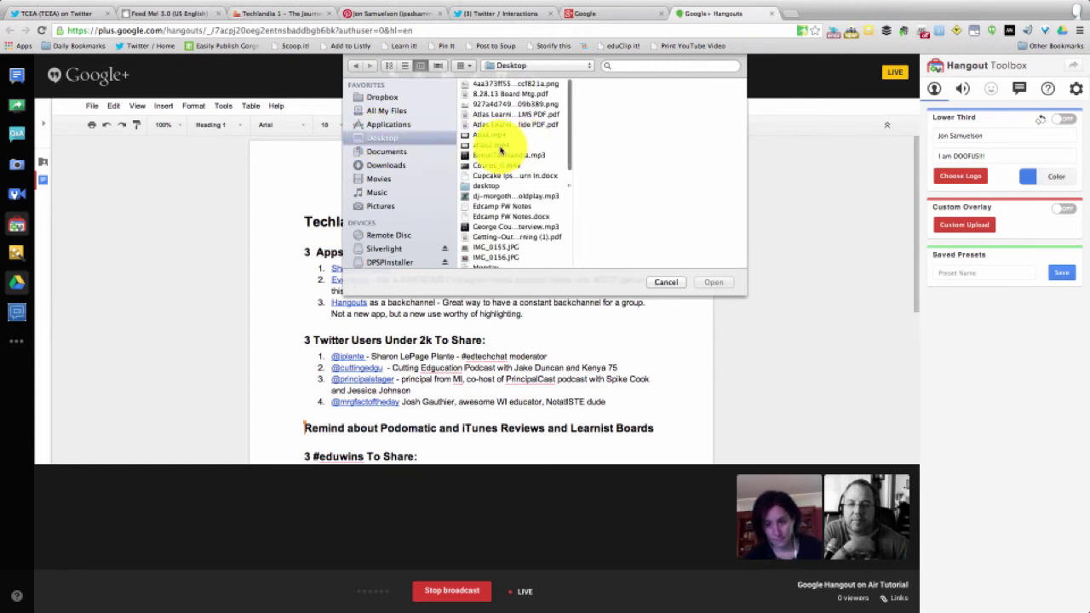
{"action": "scroll", "coordinate": [500, 149], "scroll_direction": "down", "scroll_amount": 3}
{"action": "scroll", "coordinate": [500, 149], "scroll_direction": "up", "scroll_amount": 2}
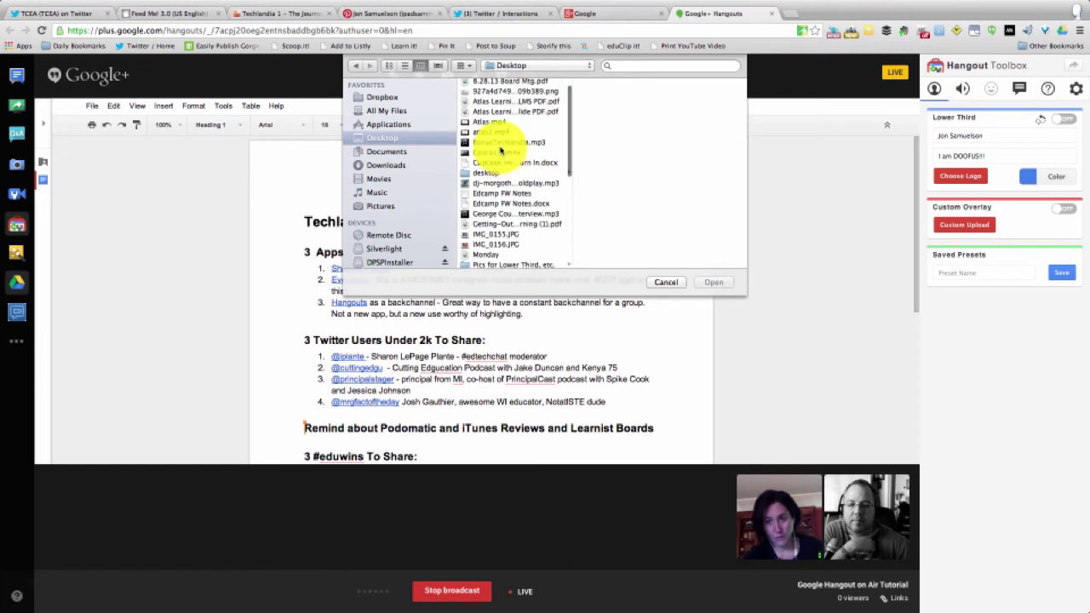
{"action": "left_click", "coordinate": [524, 233]}
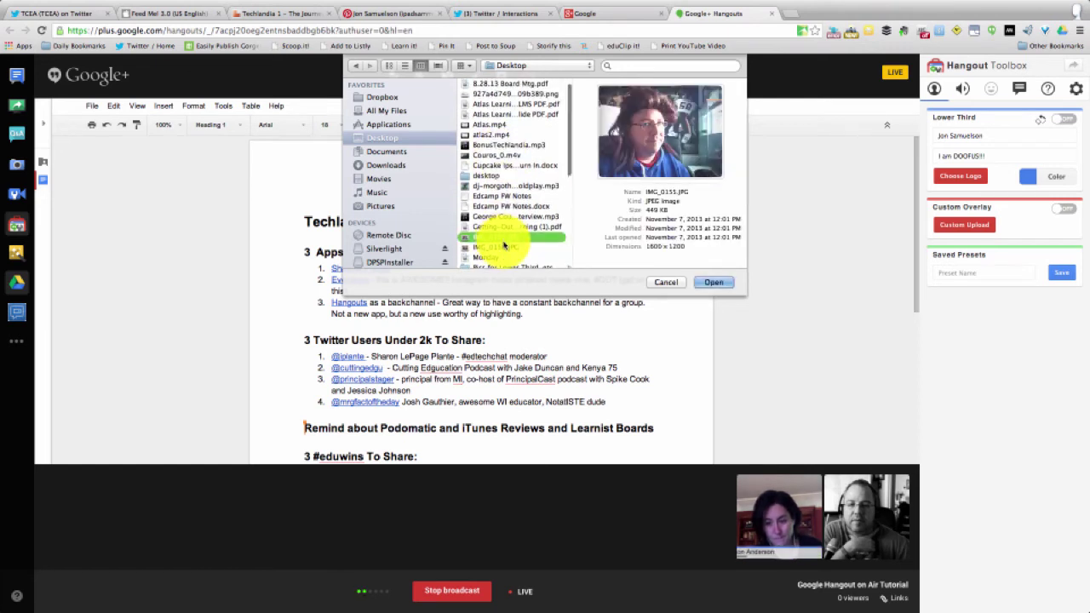
{"action": "left_click", "coordinate": [714, 281]}
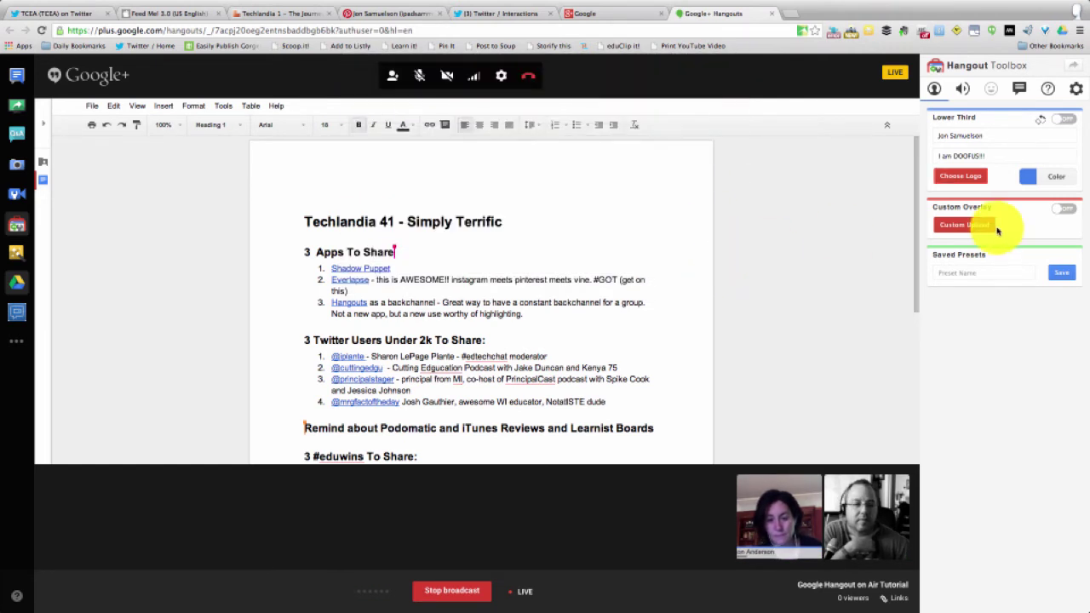
- Turn on the lower third for the camera picture, trying the custom overlay in between
{"action": "left_click", "coordinate": [1067, 122]}
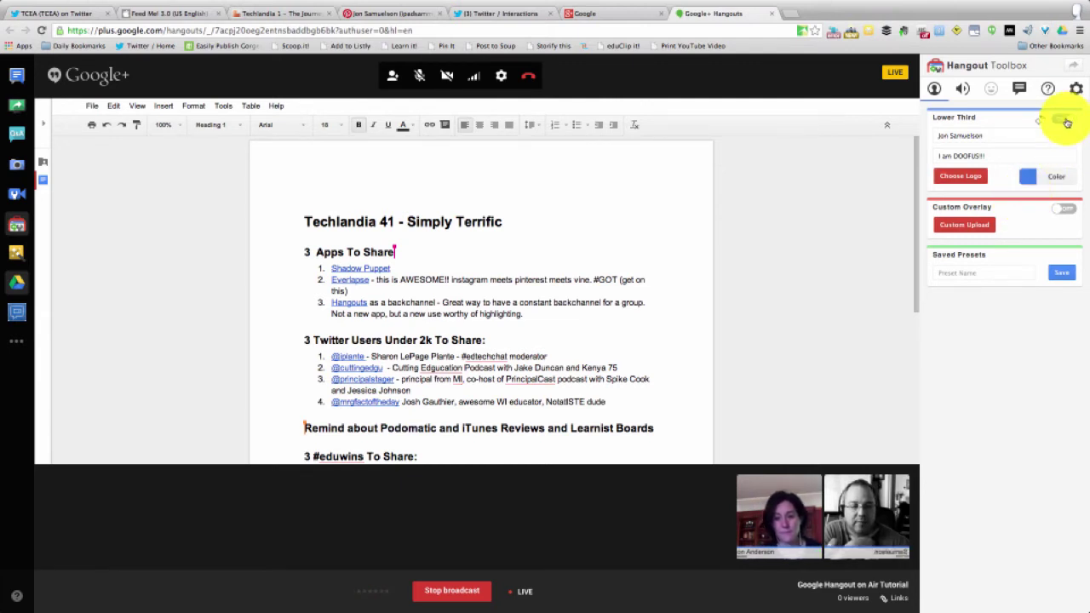
{"action": "left_click", "coordinate": [1067, 210]}
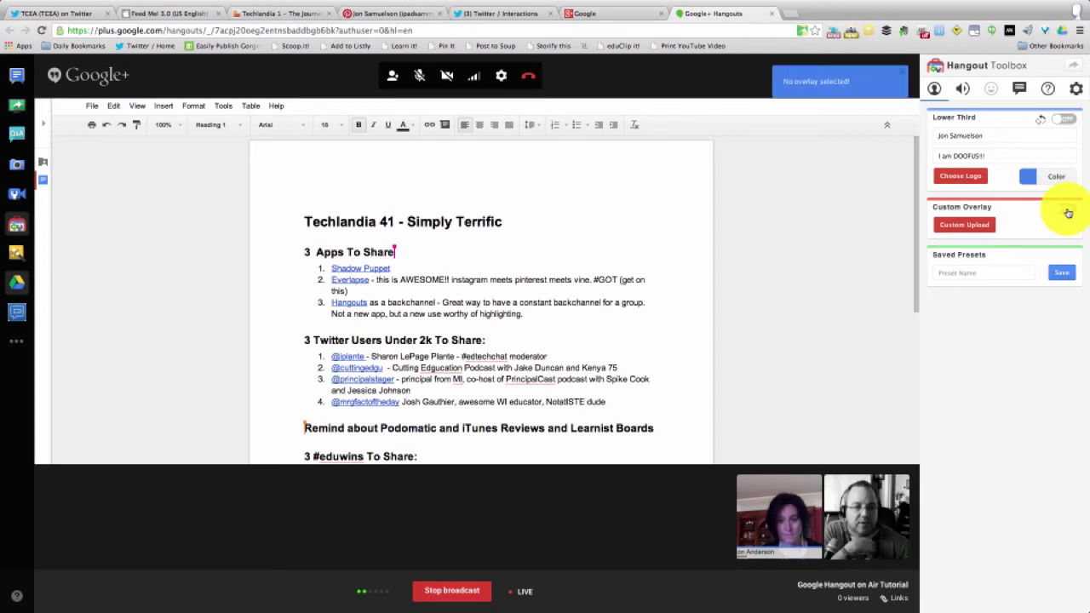
{"action": "left_click", "coordinate": [1065, 121]}
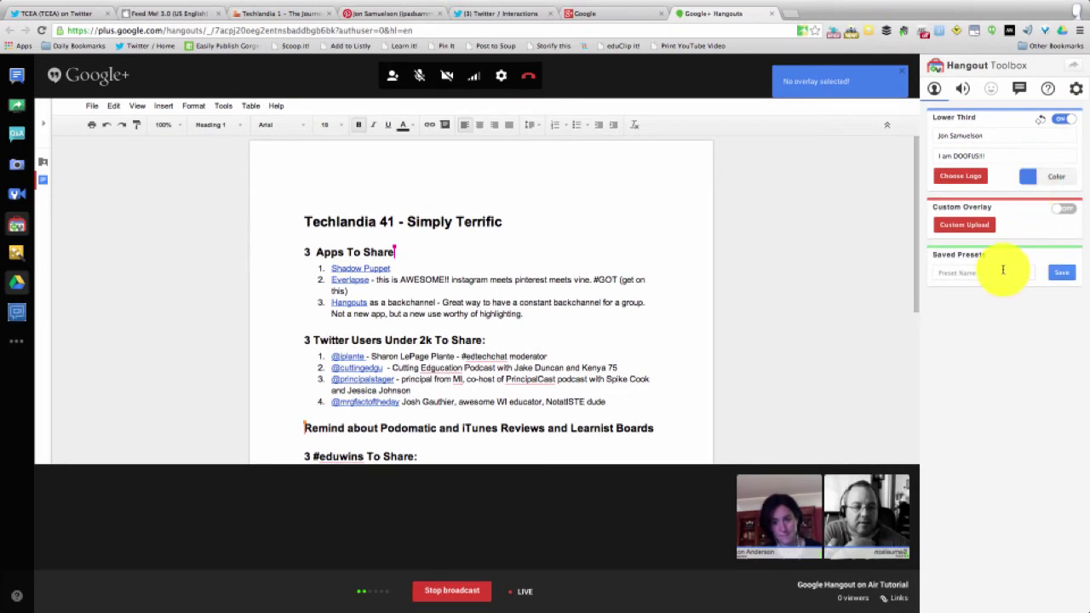
- Flip the mirrored lower third so its text reads the right way round in the own preview, and leave the lower third on
{"action": "left_click", "coordinate": [1063, 119]}
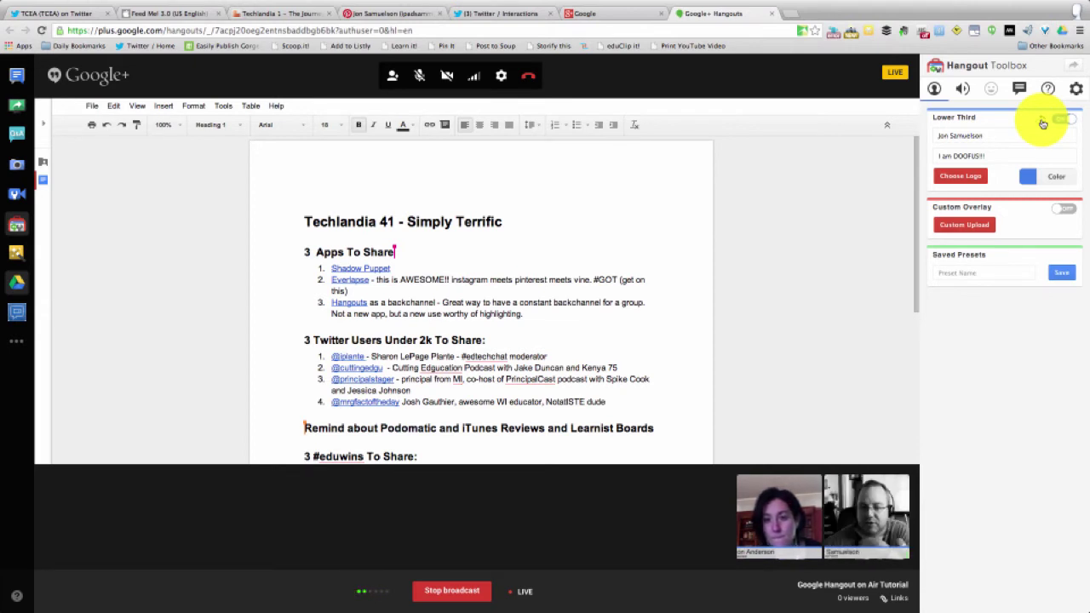
{"action": "left_click", "coordinate": [1043, 121]}
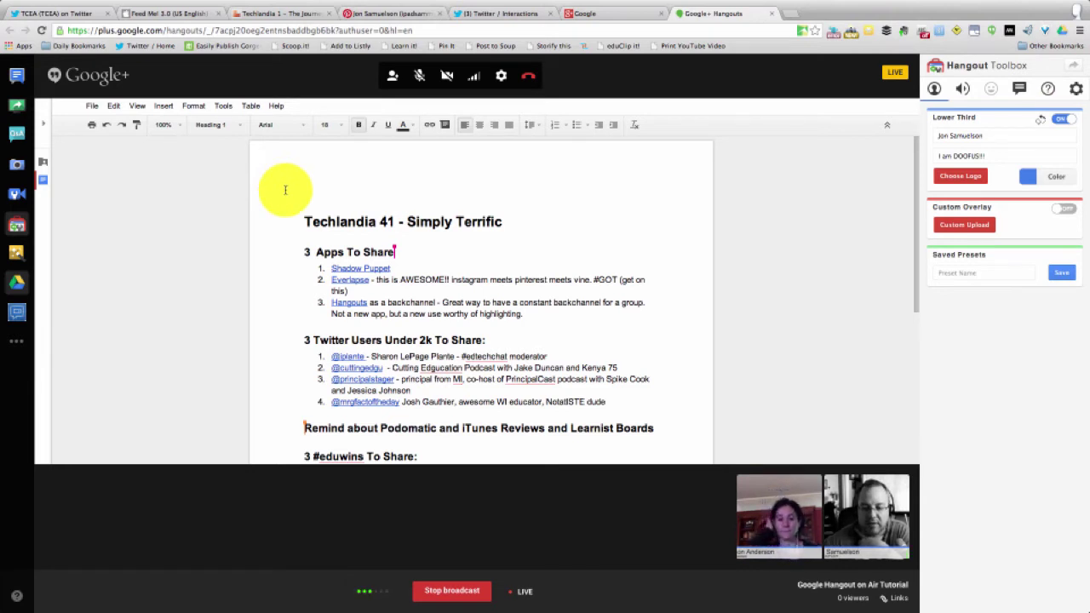
{"action": "left_click", "coordinate": [1049, 120]}
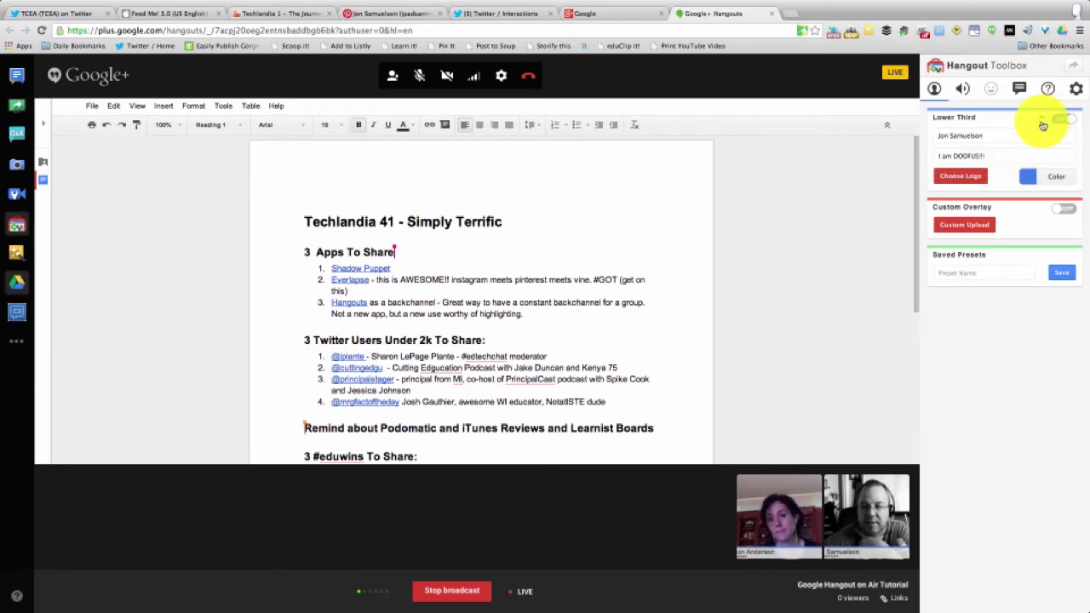
{"action": "left_click", "coordinate": [1053, 120]}
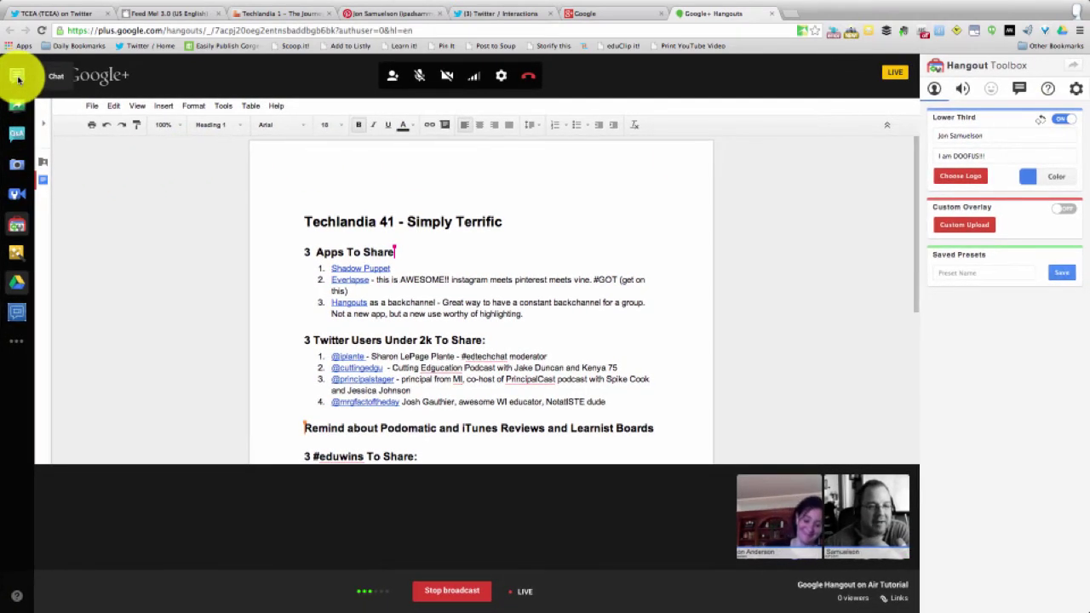
- Switch from the shared Drive document to the video view and set the camera picture's effect to Focus
{"action": "left_click", "coordinate": [17, 283]}
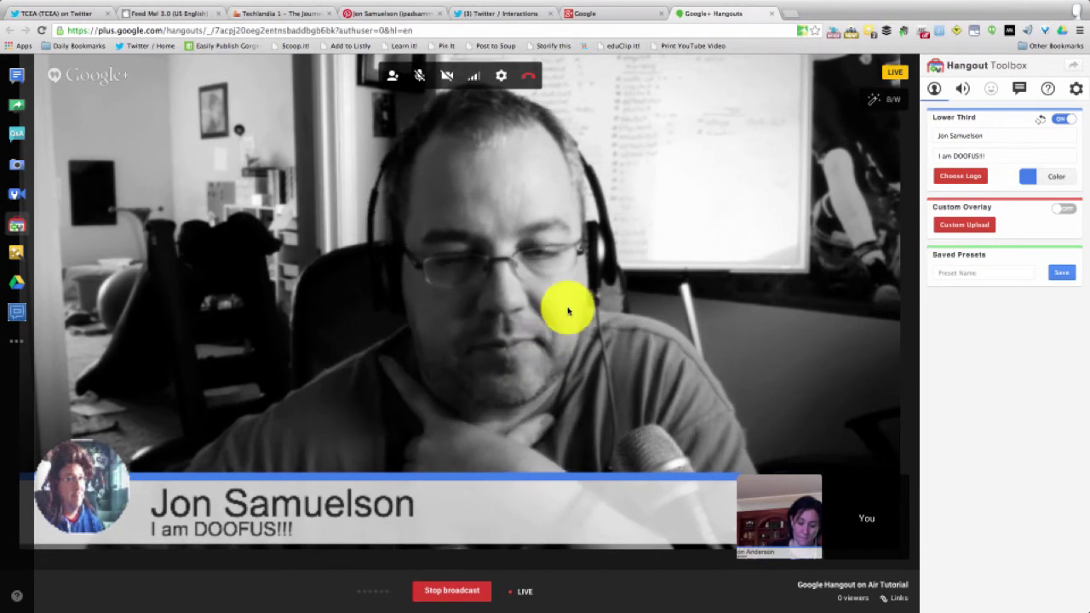
{"action": "left_click", "coordinate": [885, 106]}
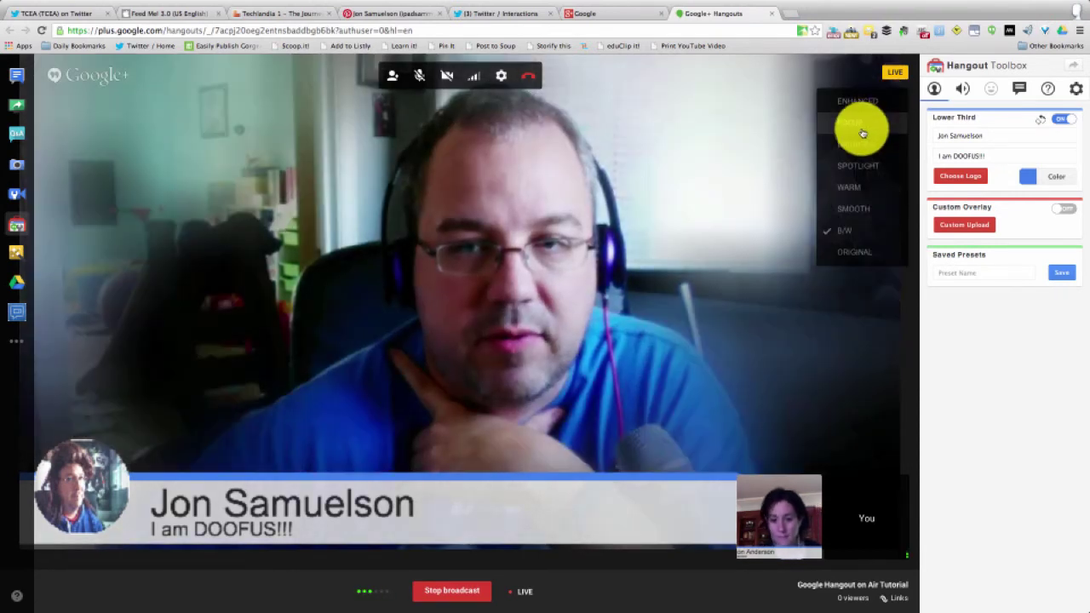
{"action": "left_click", "coordinate": [861, 127]}
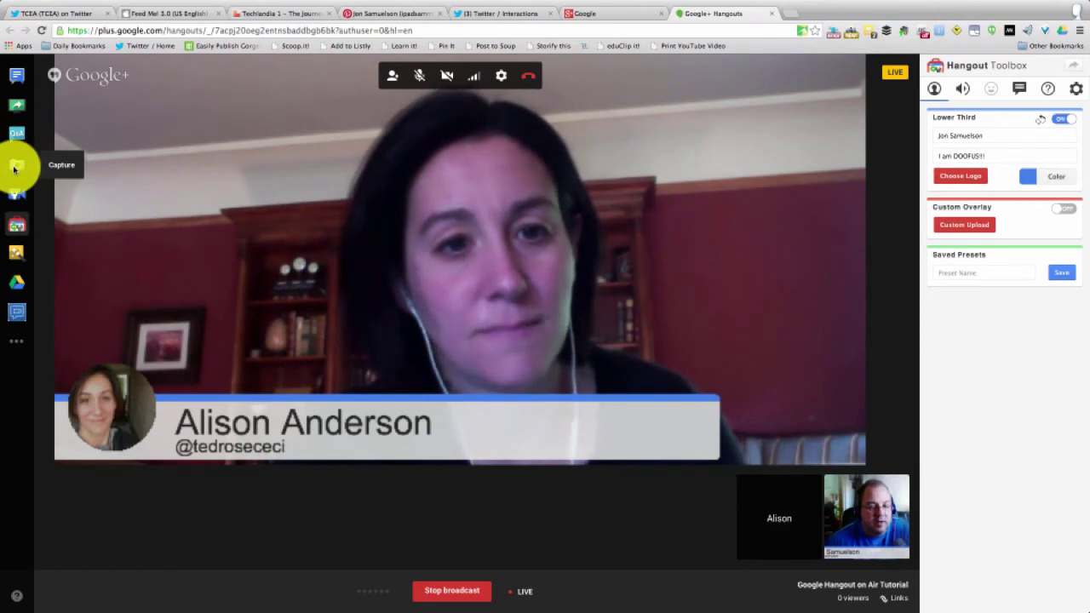
- Take a photo of the video call with the Capture app and close the capture view
{"action": "left_click", "coordinate": [14, 169]}
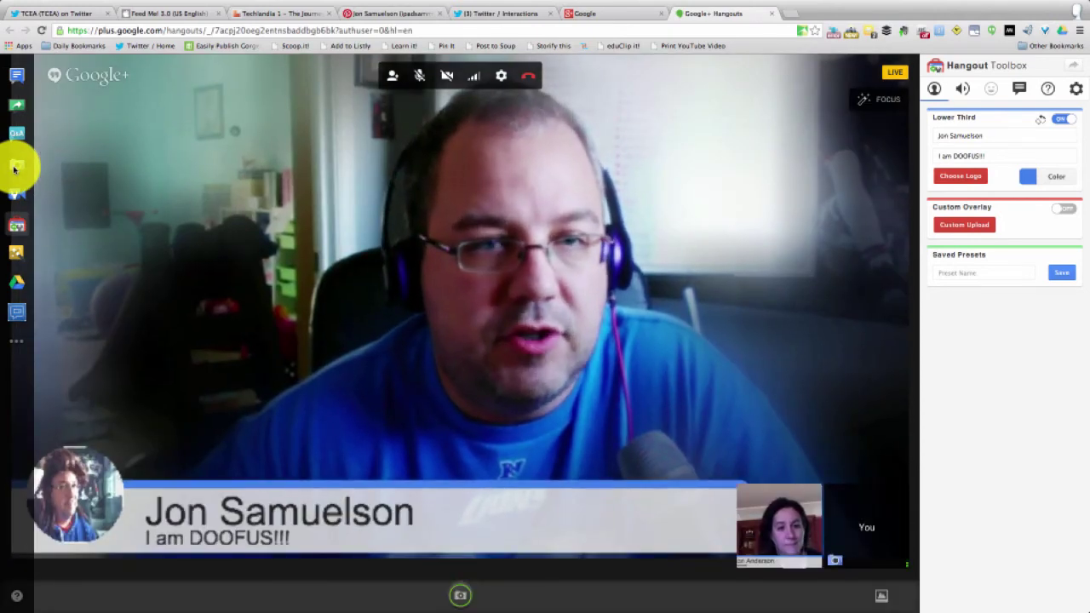
{"action": "left_click", "coordinate": [13, 168]}
{"action": "left_click", "coordinate": [14, 169]}
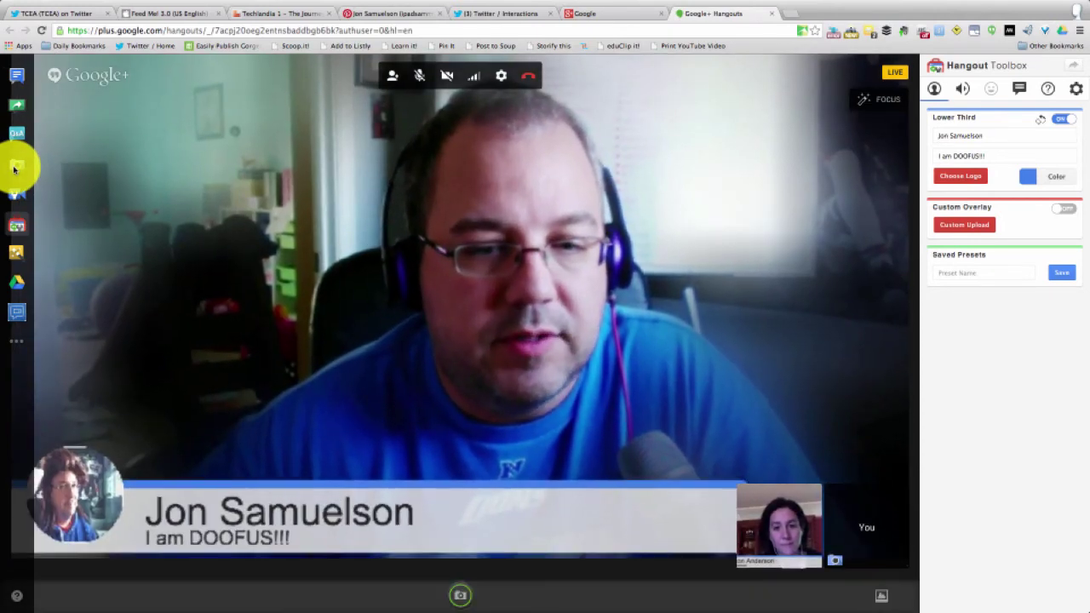
{"action": "left_click", "coordinate": [461, 599]}
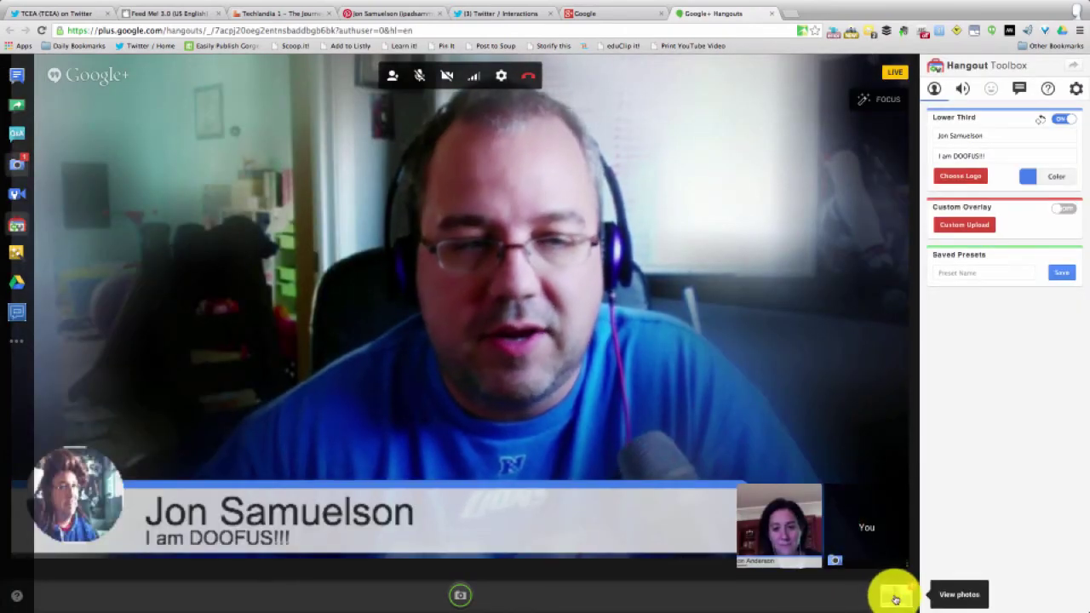
{"action": "left_click", "coordinate": [20, 170]}
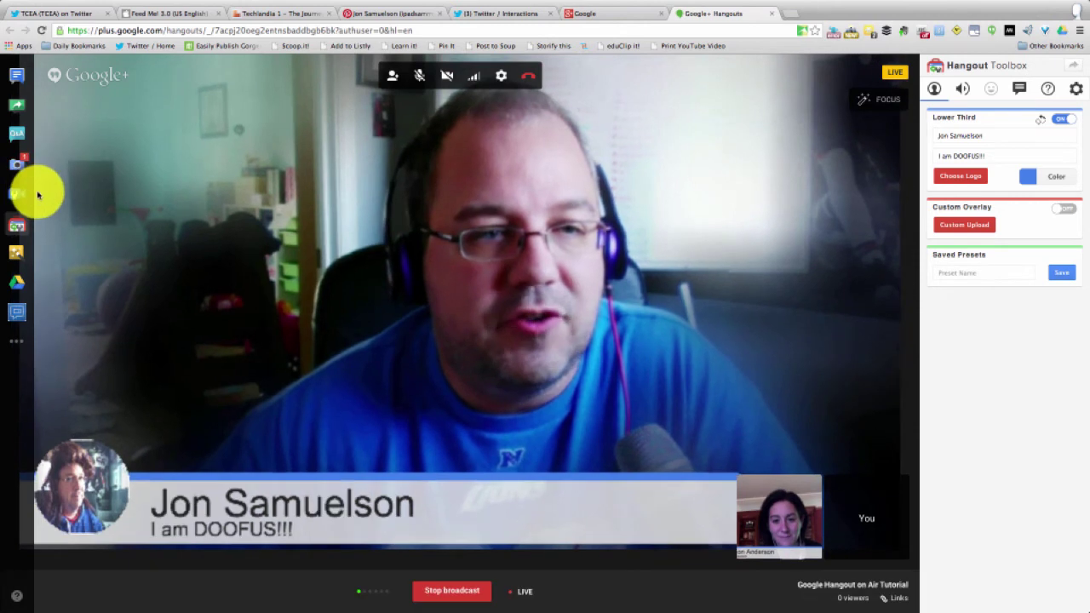
- Look through the featured apps available for the video call, and close the selection without adding one
{"action": "left_click", "coordinate": [18, 602]}
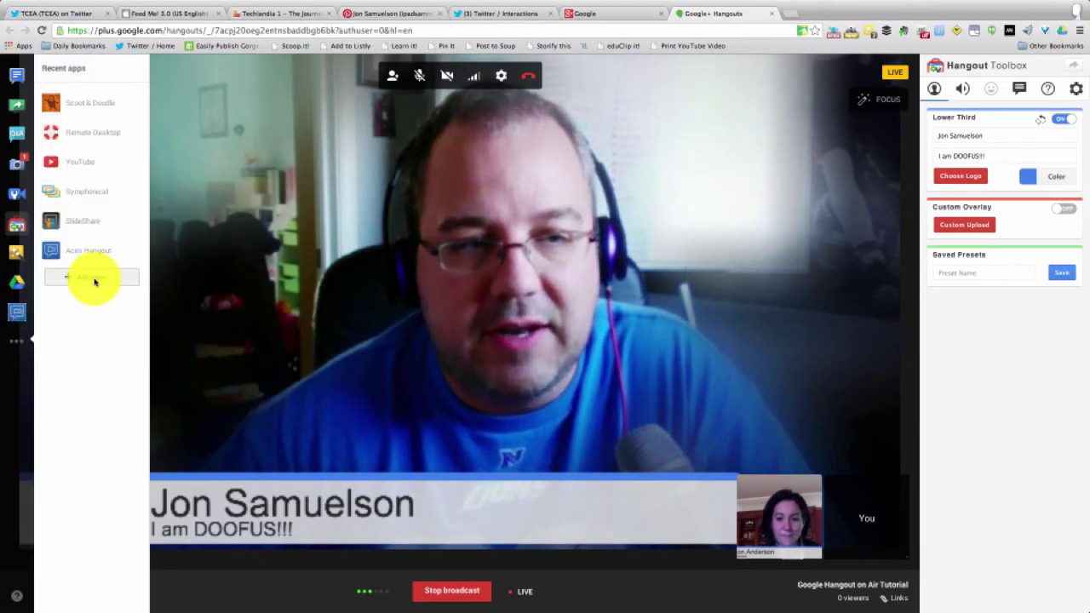
{"action": "left_click", "coordinate": [92, 280]}
{"action": "scroll", "coordinate": [539, 234], "scroll_direction": "down", "scroll_amount": 5}
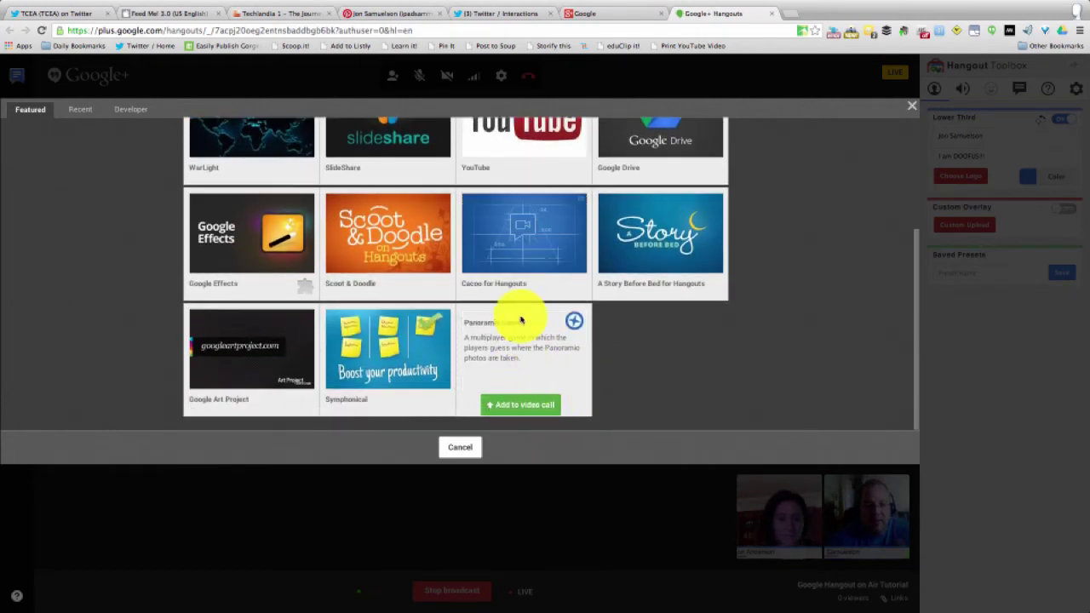
{"action": "scroll", "coordinate": [521, 319], "scroll_direction": "up", "scroll_amount": 5}
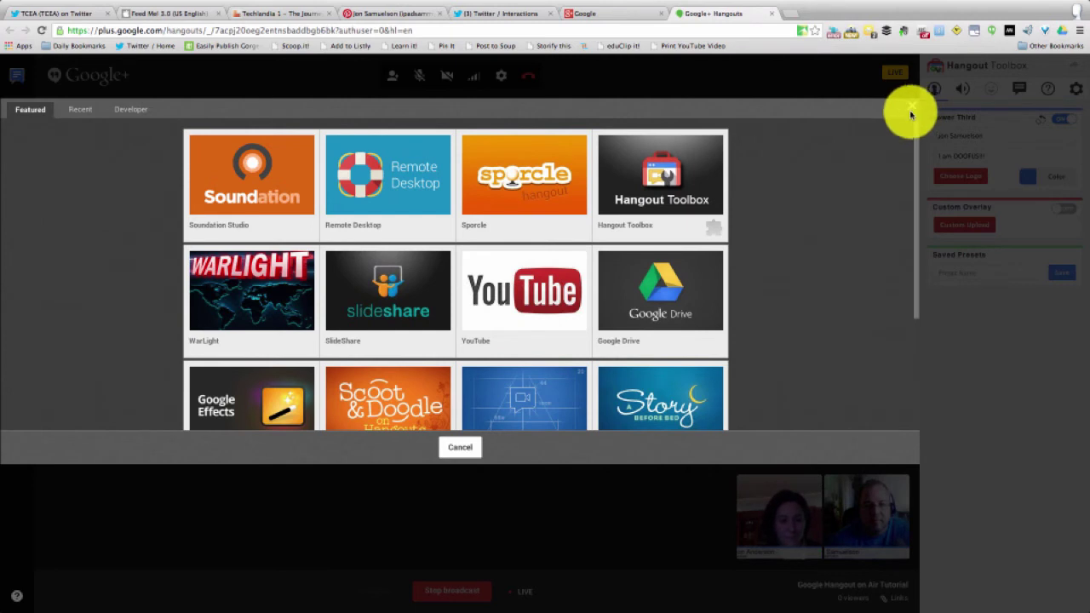
{"action": "scroll", "coordinate": [554, 255], "scroll_direction": "down", "scroll_amount": 3}
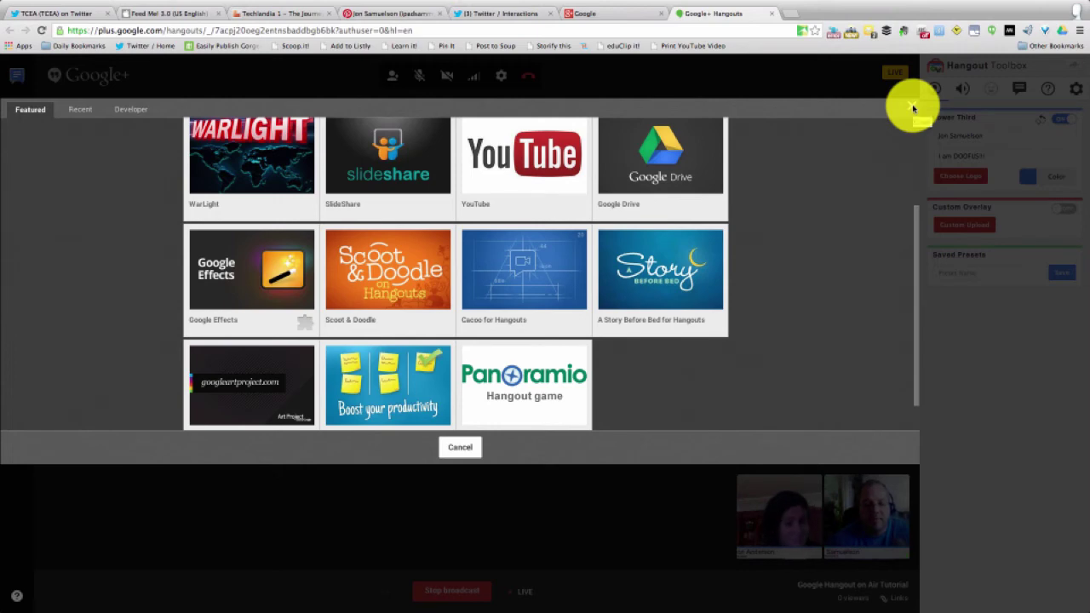
{"action": "left_click", "coordinate": [913, 107]}
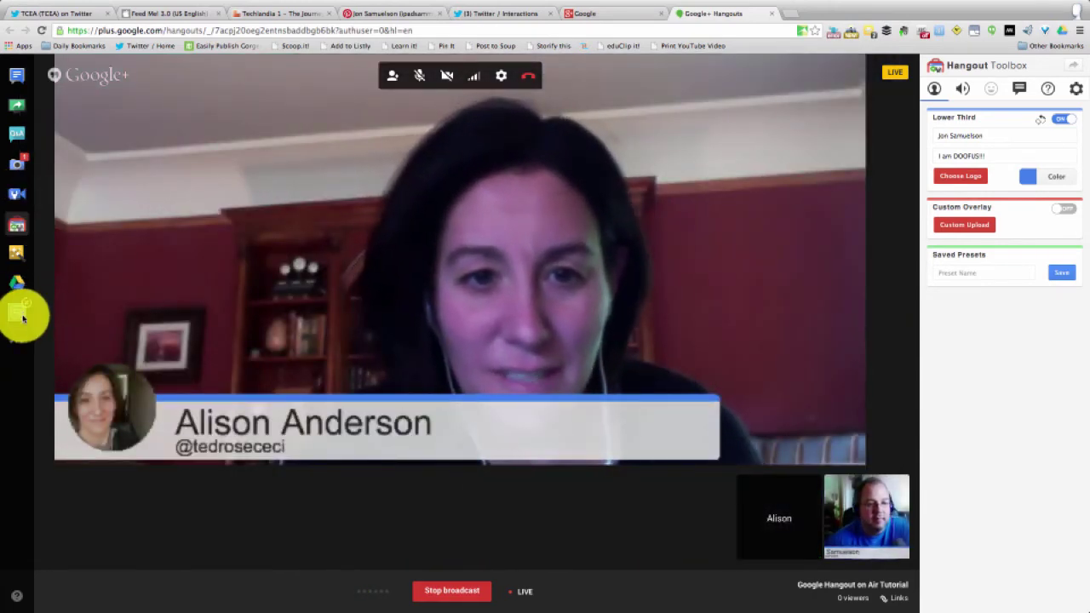
- Add the Soundation Studio app from the featured apps to the video call, grant its requested permissions and use the app
{"action": "left_click", "coordinate": [16, 342]}
{"action": "left_click", "coordinate": [10, 342]}
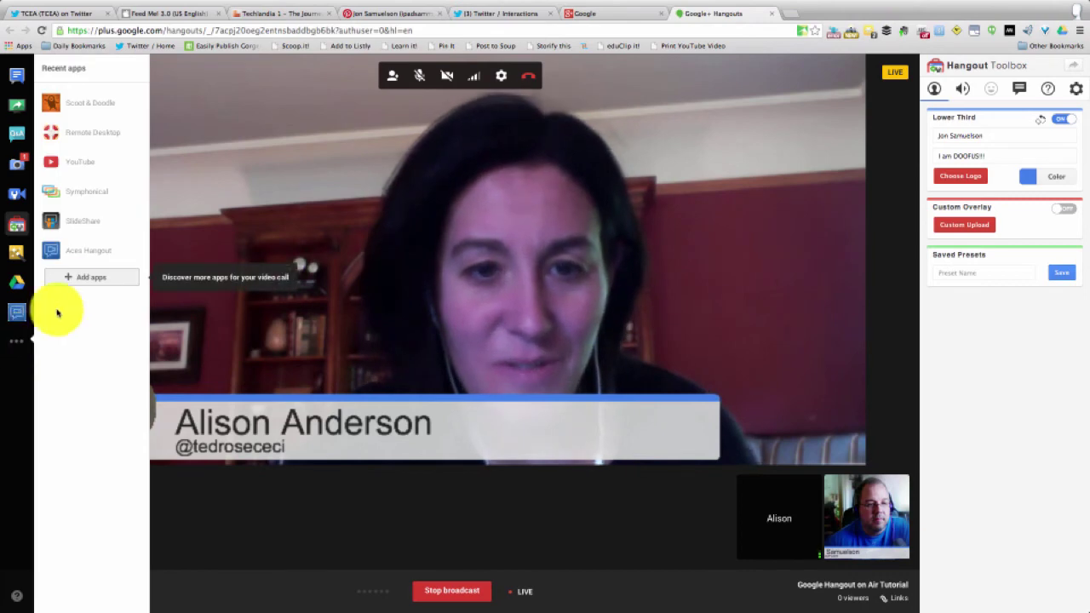
{"action": "left_click", "coordinate": [77, 280]}
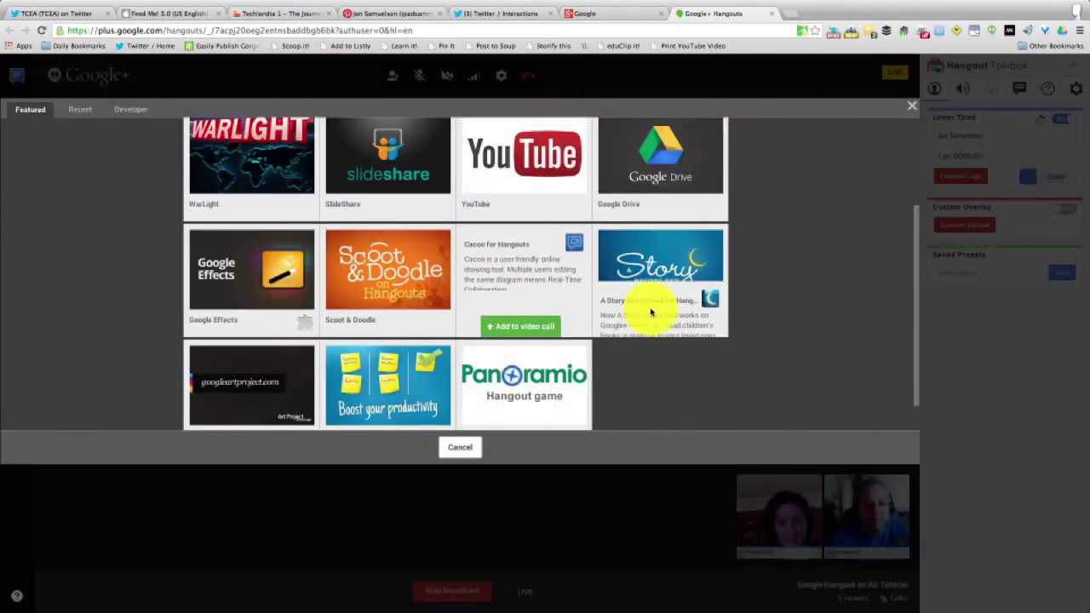
{"action": "scroll", "coordinate": [681, 341], "scroll_direction": "down", "scroll_amount": 1}
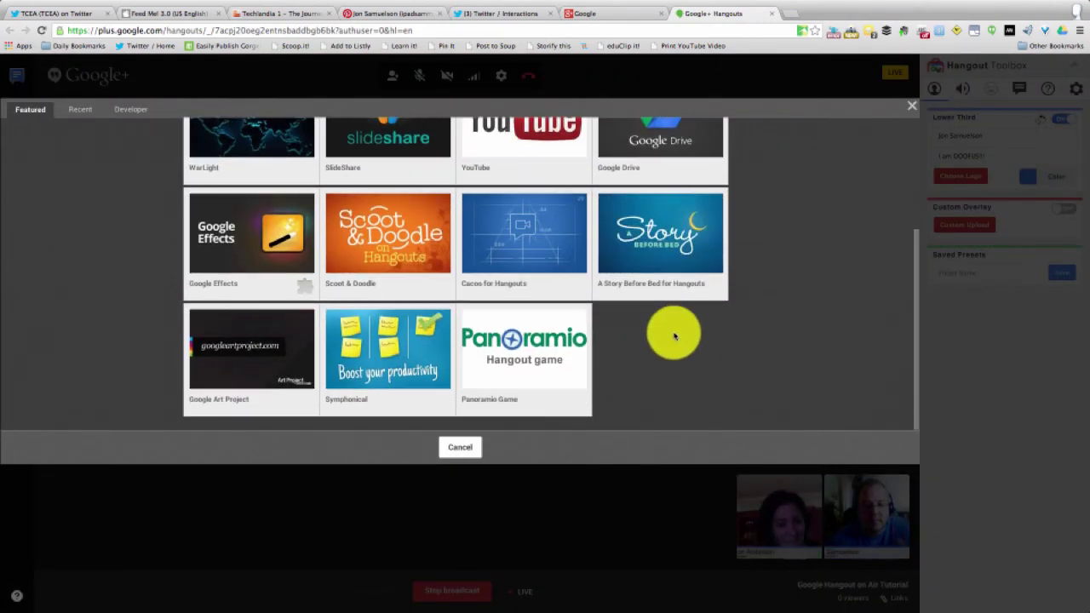
{"action": "scroll", "coordinate": [673, 333], "scroll_direction": "up", "scroll_amount": 3}
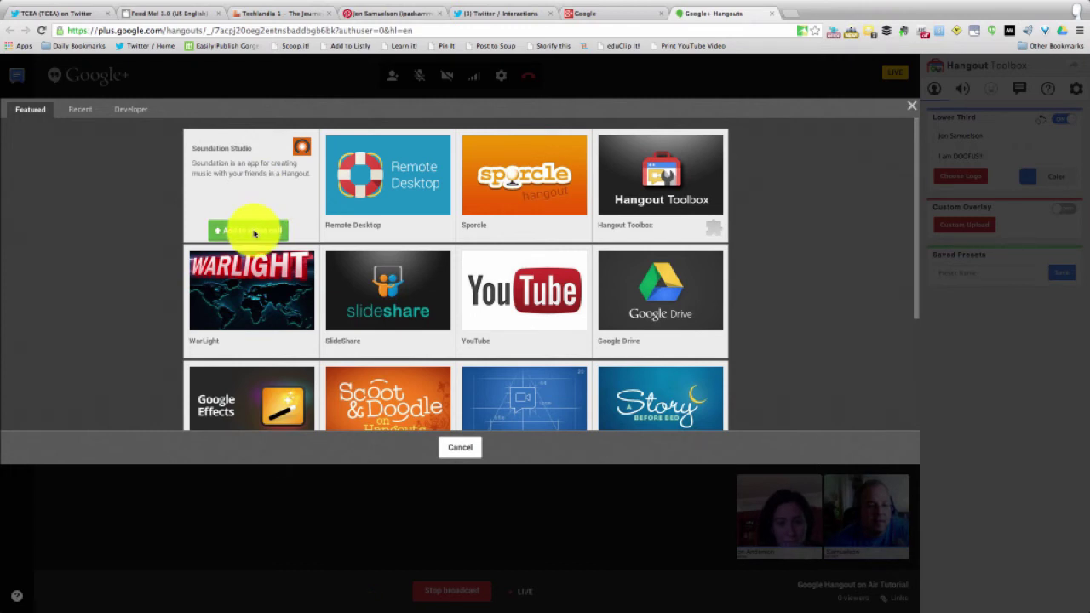
{"action": "left_click", "coordinate": [254, 232]}
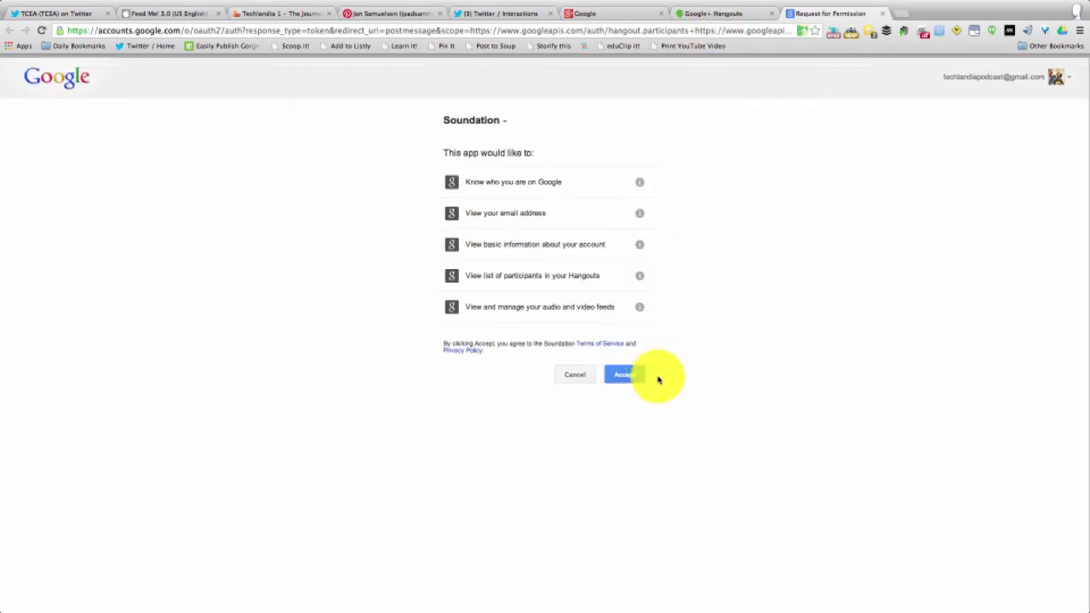
{"action": "left_click", "coordinate": [636, 377]}
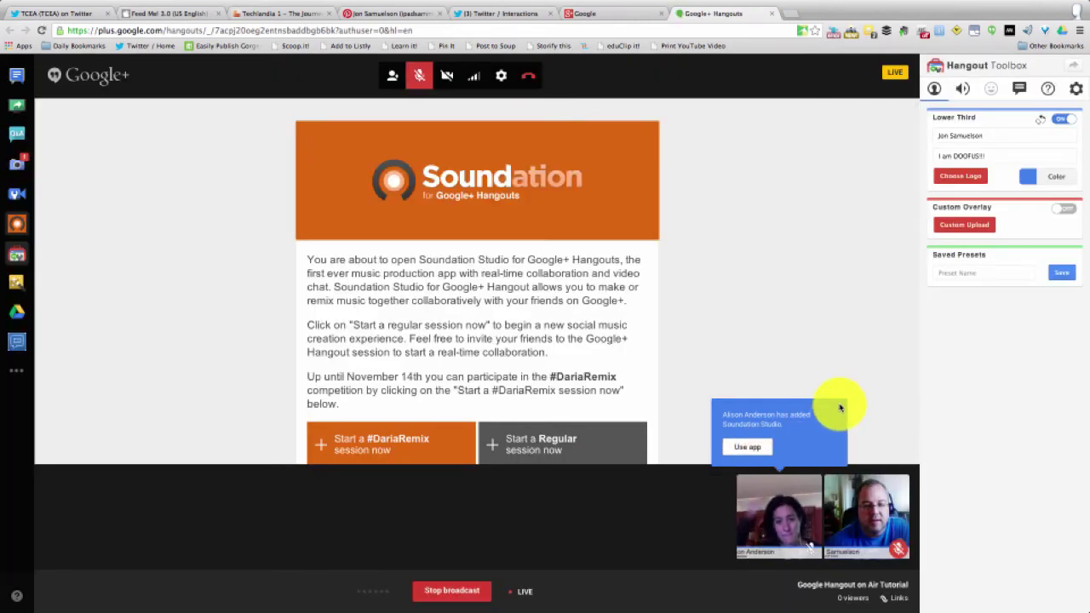
{"action": "left_click", "coordinate": [755, 451]}
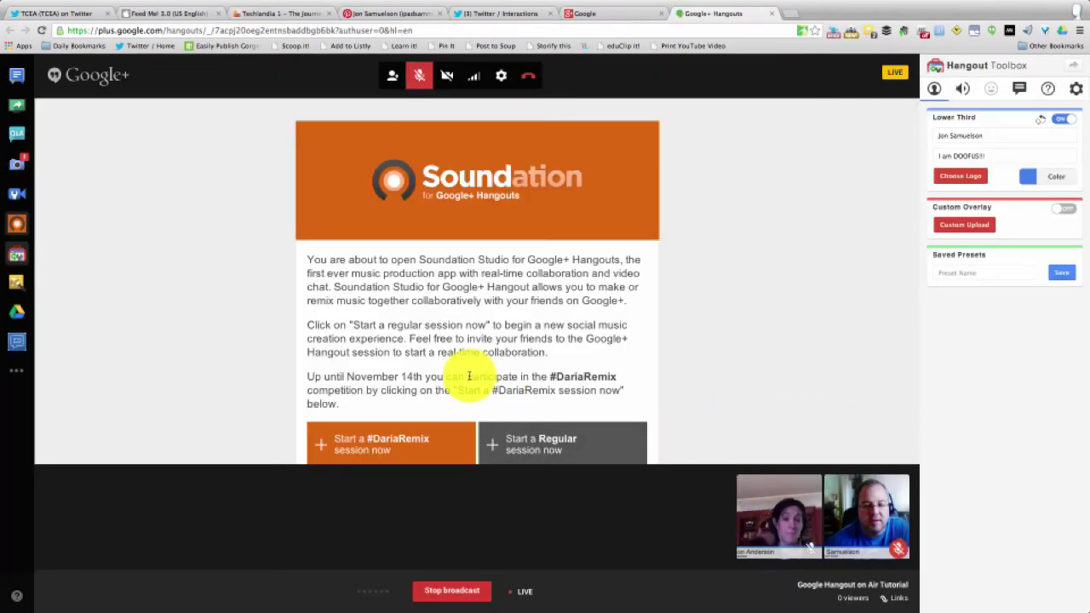
- Unmute the microphone and start a Regular session in Soundation Studio, agreeing to its terms and conditions
{"action": "scroll", "coordinate": [459, 375], "scroll_direction": "down", "scroll_amount": 2}
{"action": "scroll", "coordinate": [449, 382], "scroll_direction": "up", "scroll_amount": 1}
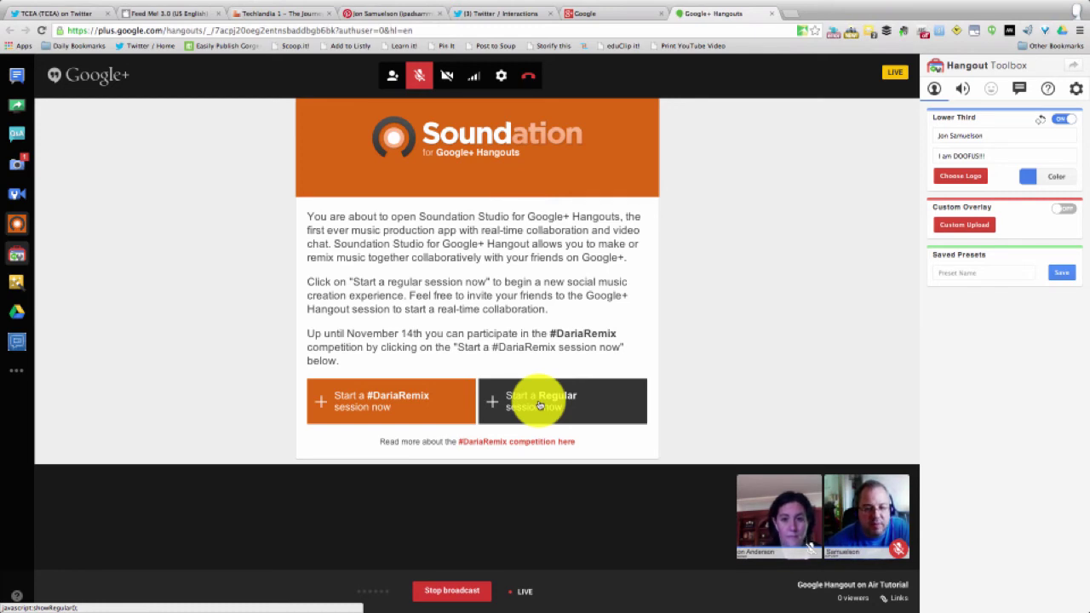
{"action": "left_click", "coordinate": [421, 79]}
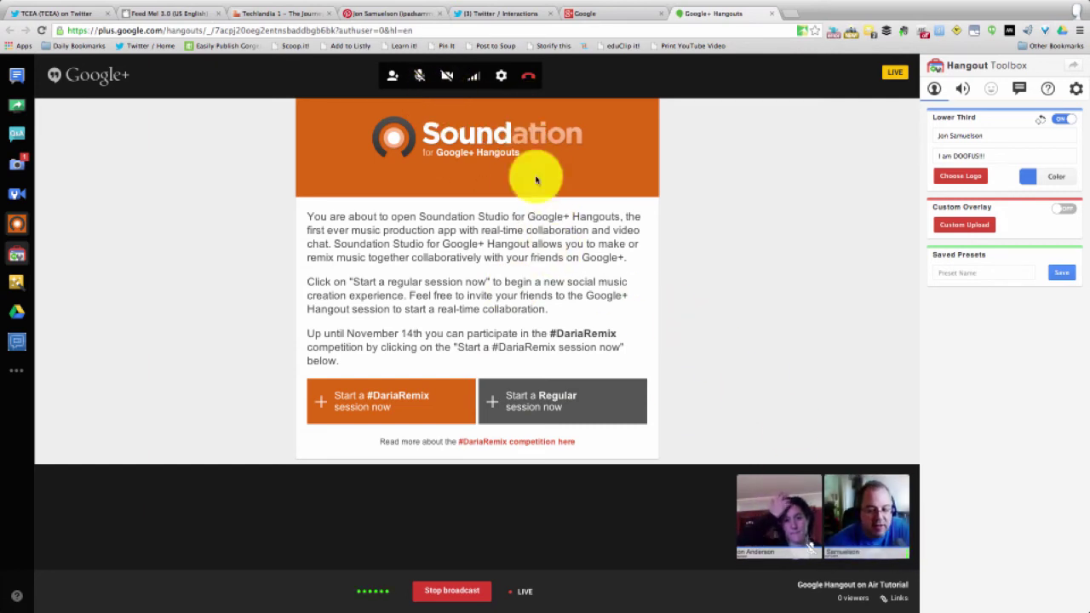
{"action": "left_click", "coordinate": [558, 407]}
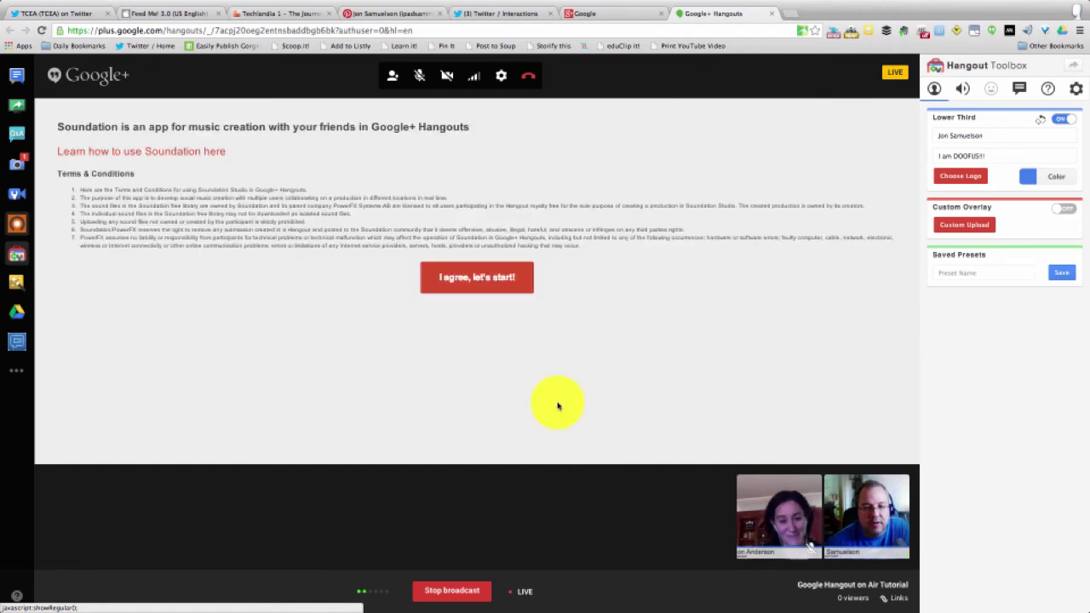
{"action": "left_click", "coordinate": [457, 281]}
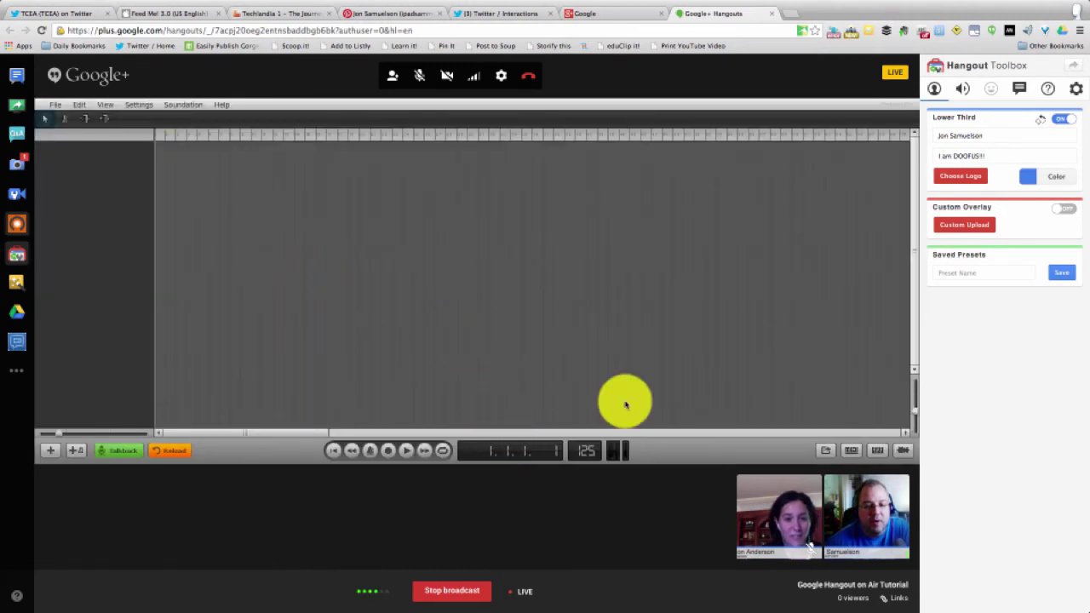
- Toggle recording in the Soundation Studio session and remove the app from the video call
{"action": "mouse_move", "coordinate": [814, 559]}
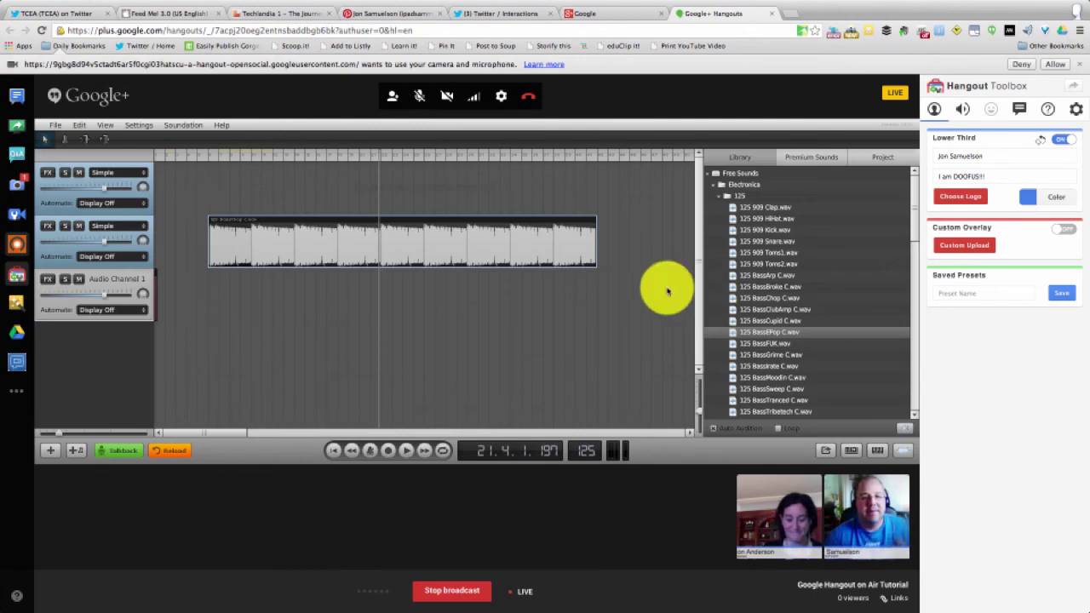
{"action": "left_click", "coordinate": [390, 451]}
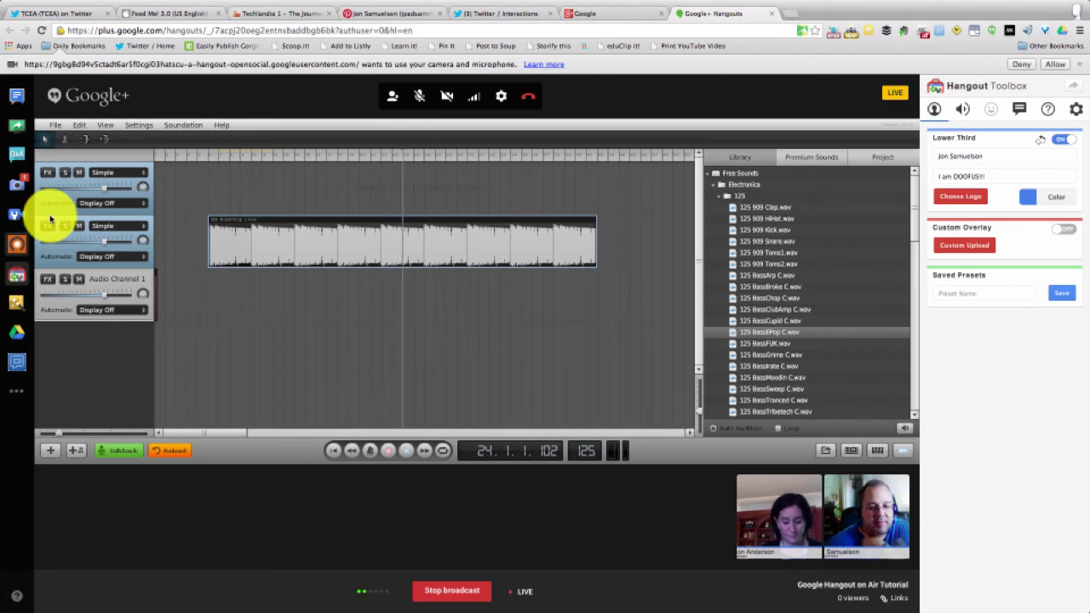
{"action": "left_click", "coordinate": [19, 243]}
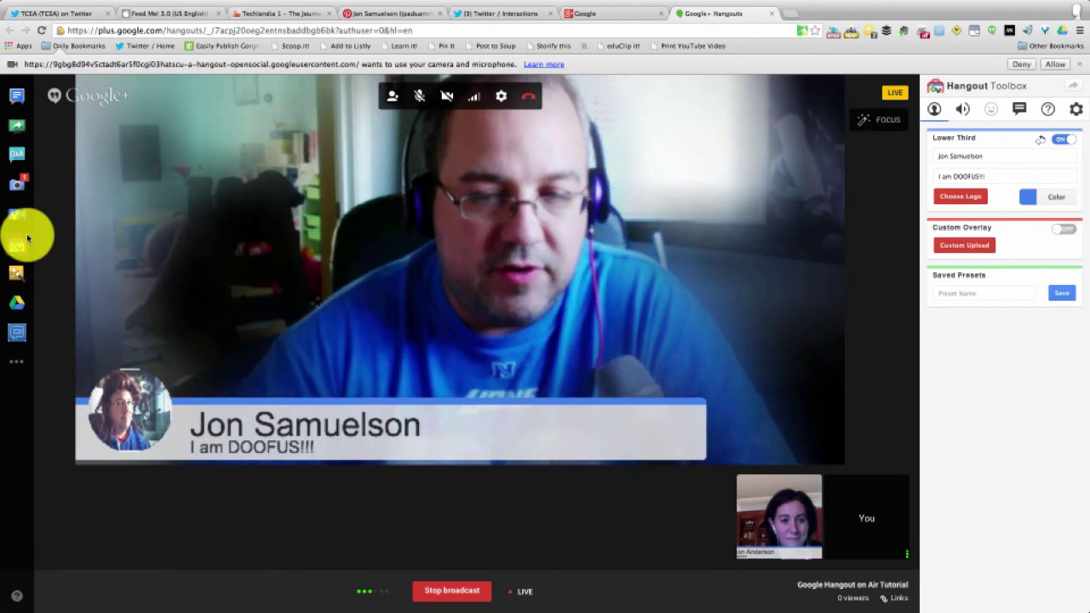
- Look through the featured apps again, including Remote Desktop, Sporcle, Cacoo and Scoot & Doodle, and close the selection without adding any
{"action": "left_click", "coordinate": [16, 363]}
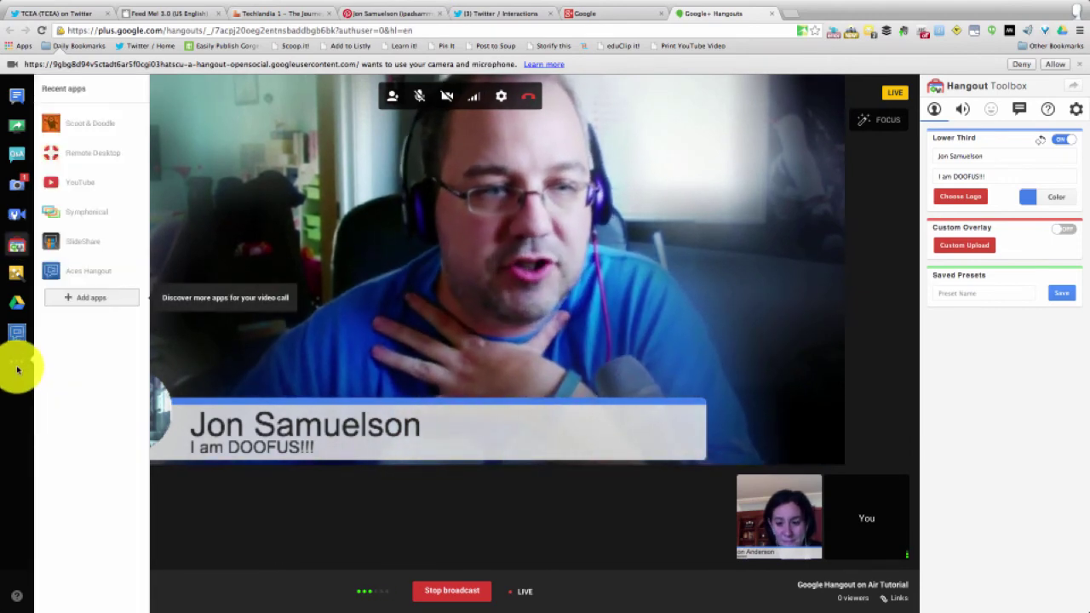
{"action": "left_click", "coordinate": [80, 299]}
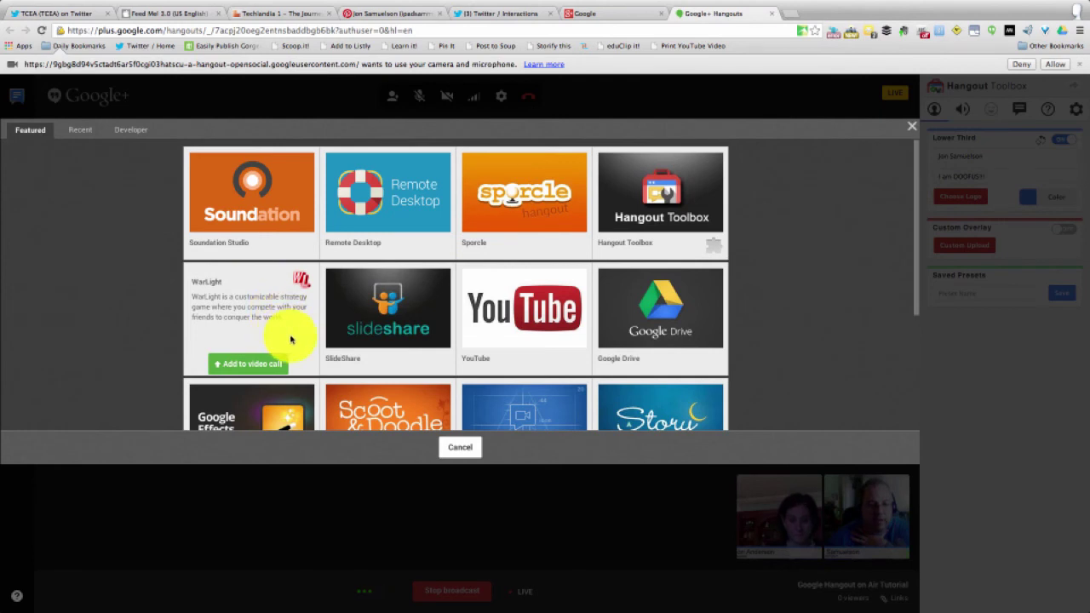
{"action": "mouse_move", "coordinate": [384, 225]}
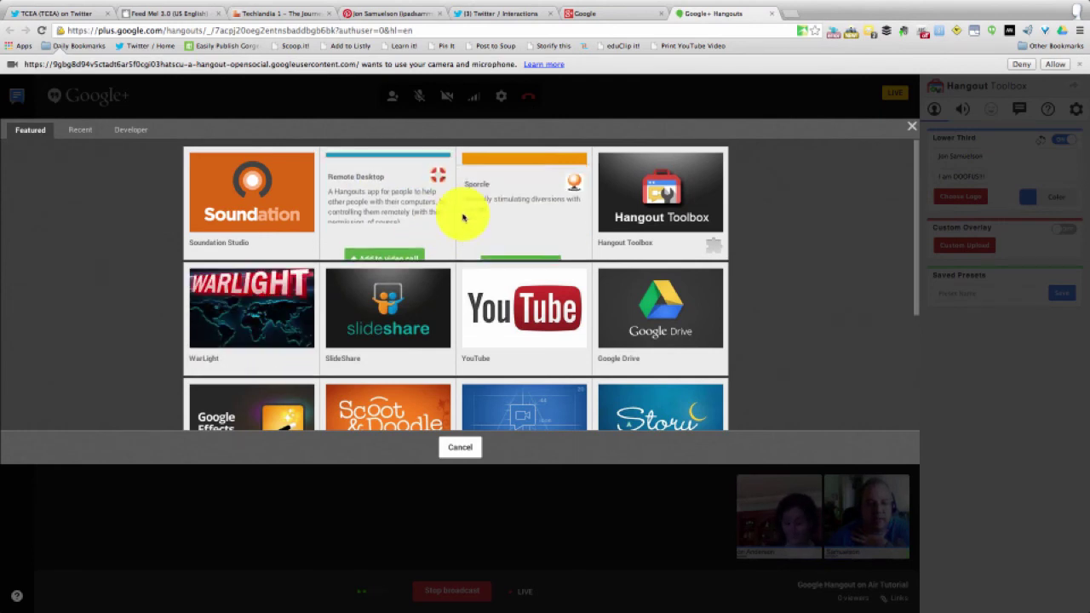
{"action": "mouse_move", "coordinate": [545, 219]}
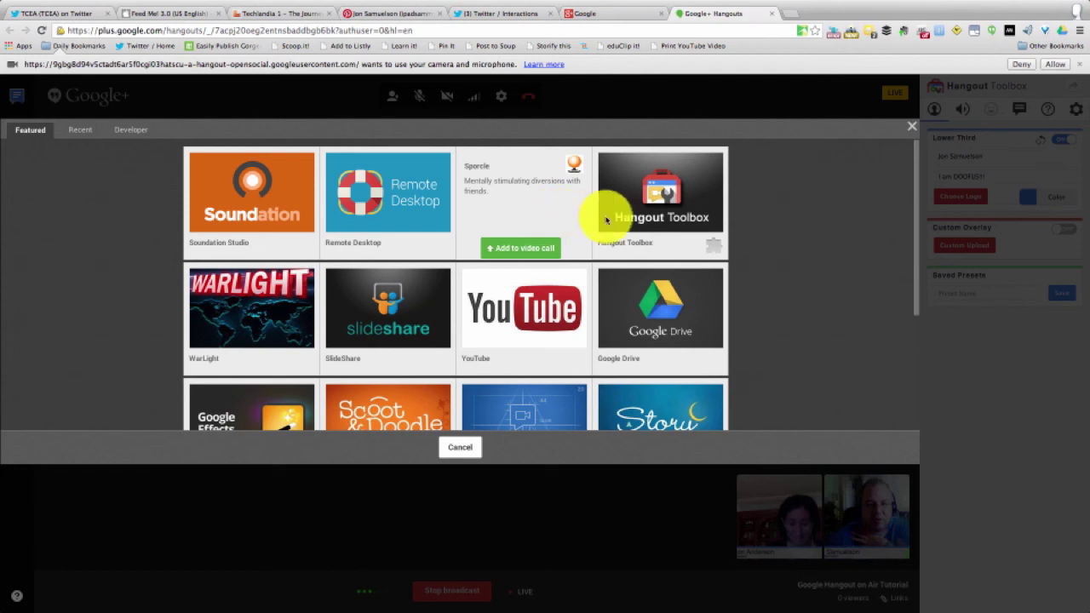
{"action": "scroll", "coordinate": [652, 220], "scroll_direction": "down", "scroll_amount": 3}
{"action": "scroll", "coordinate": [630, 247], "scroll_direction": "down", "scroll_amount": 2}
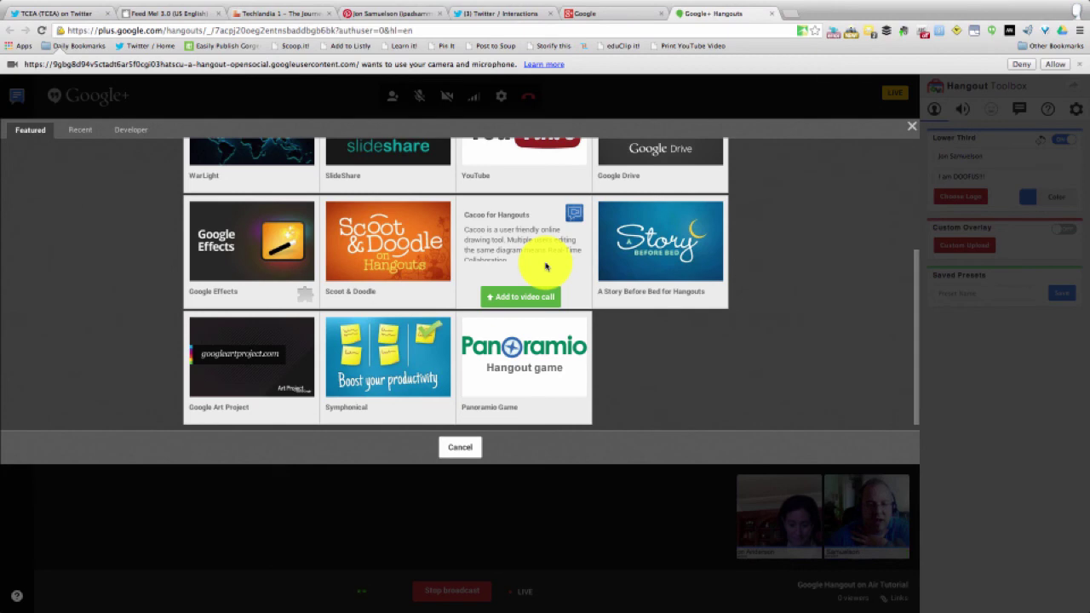
{"action": "scroll", "coordinate": [539, 264], "scroll_direction": "up", "scroll_amount": 3}
{"action": "scroll", "coordinate": [539, 264], "scroll_direction": "down", "scroll_amount": 3}
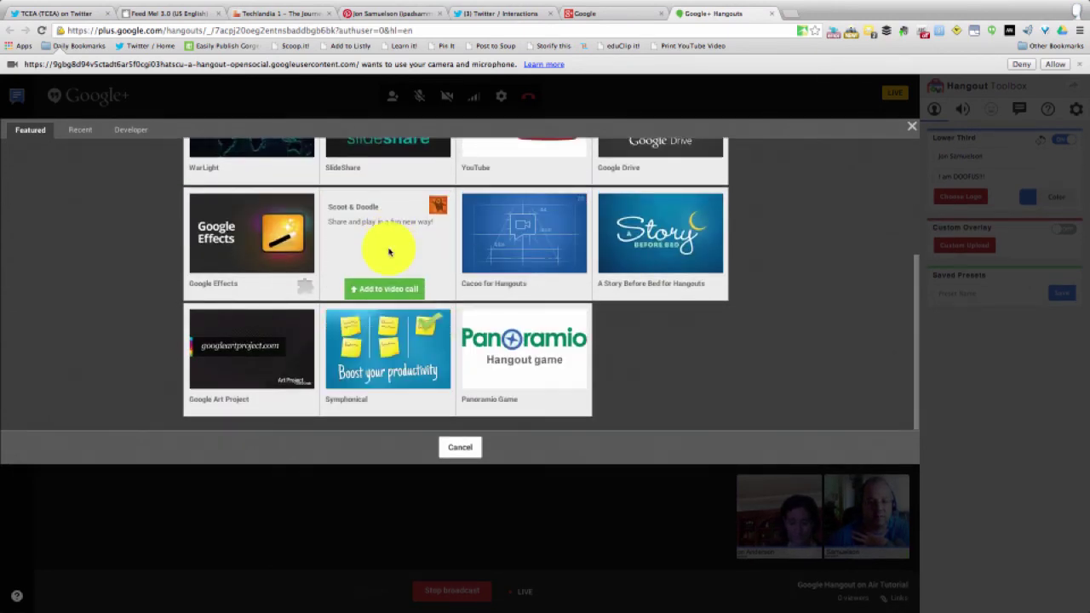
{"action": "scroll", "coordinate": [528, 383], "scroll_direction": "up", "scroll_amount": 3}
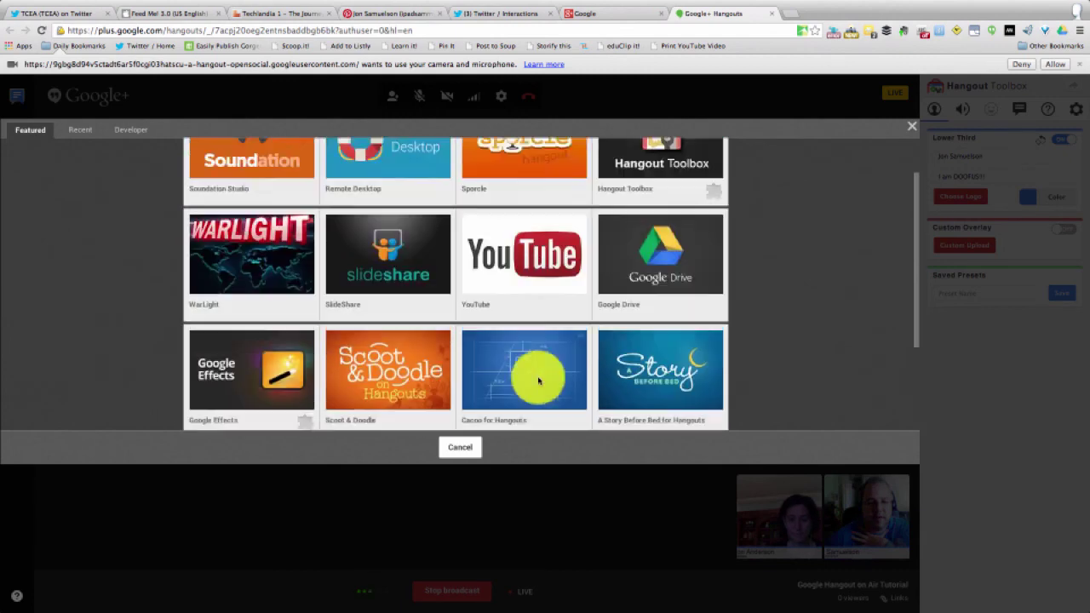
{"action": "left_click", "coordinate": [911, 126]}
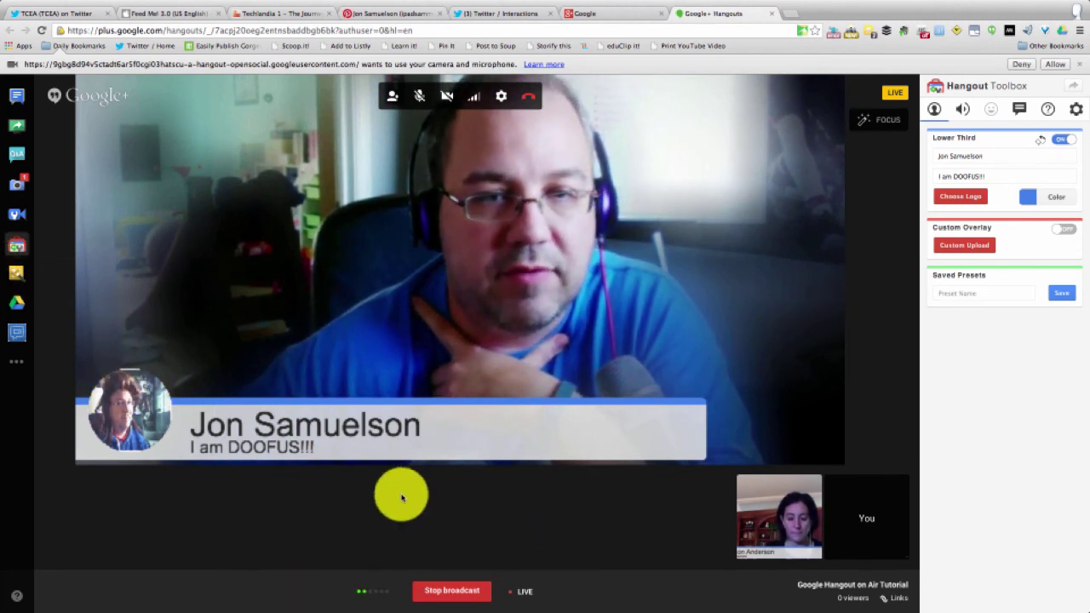
- Stop the live broadcast of the Hangout On Air
{"action": "left_click", "coordinate": [467, 594]}
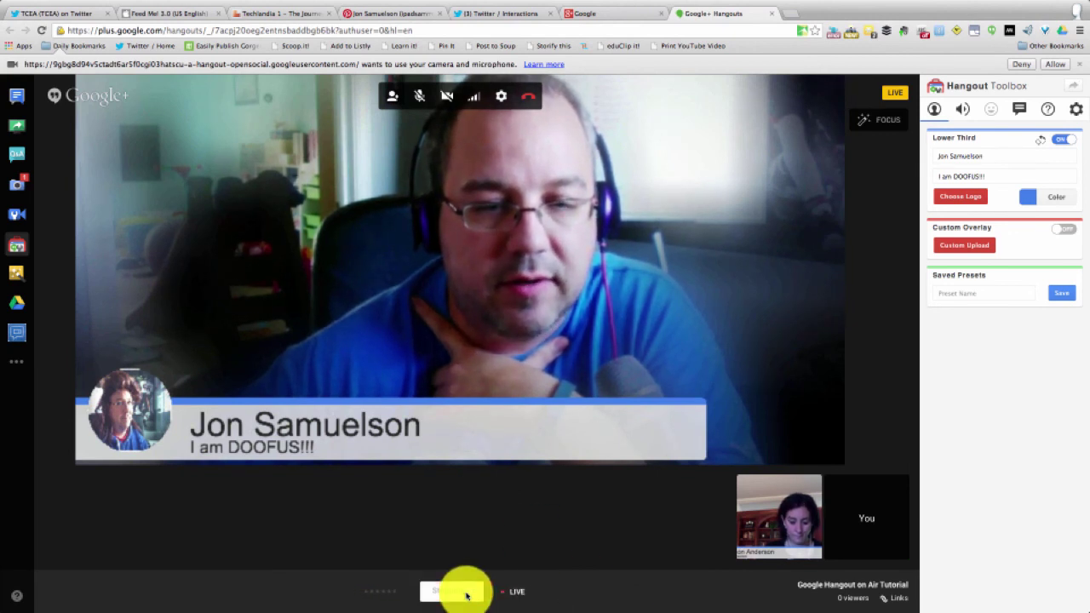